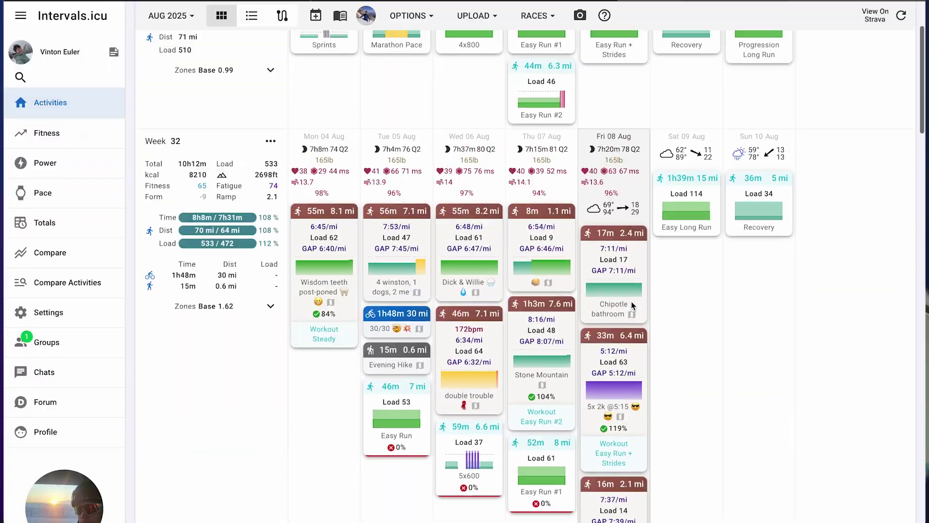
scroll(633, 305, up, 1)
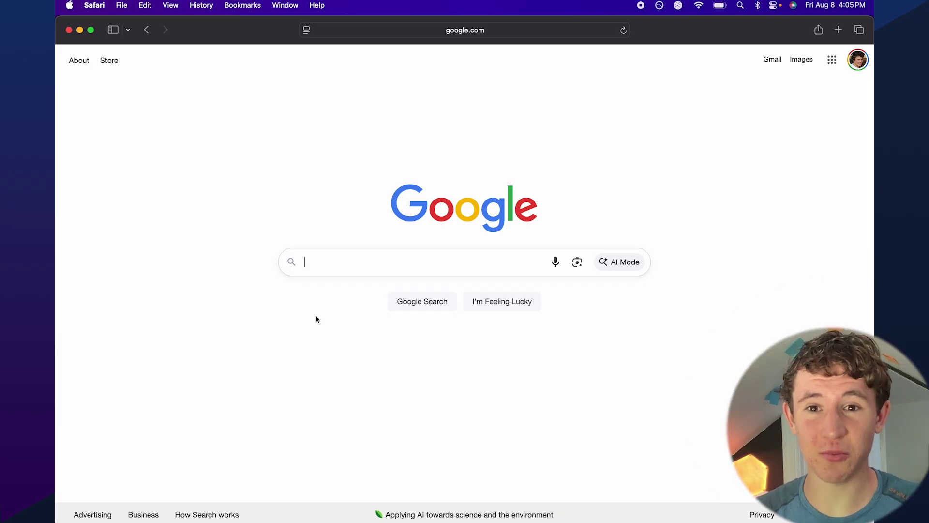
Search Google for "intervals icu" and open the Intervals.icu Sports Analytics and Planning site
text(int)
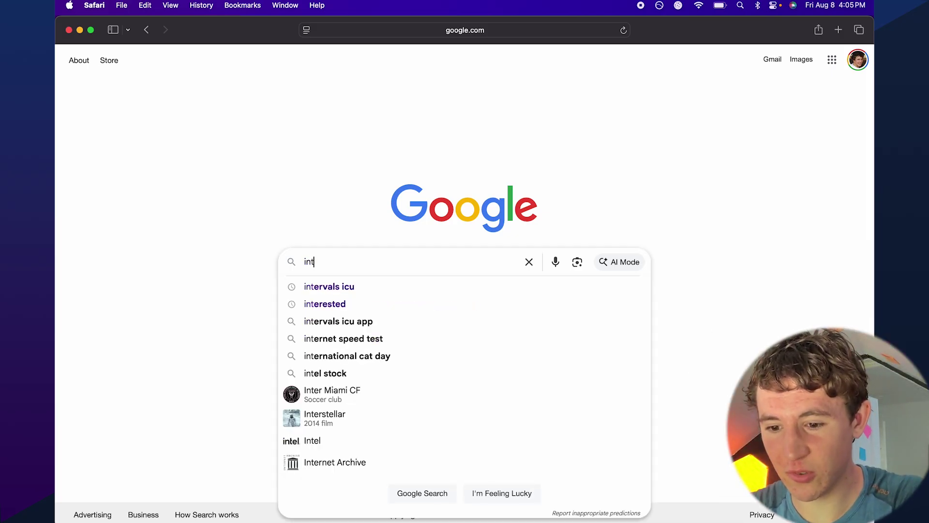
click(341, 289)
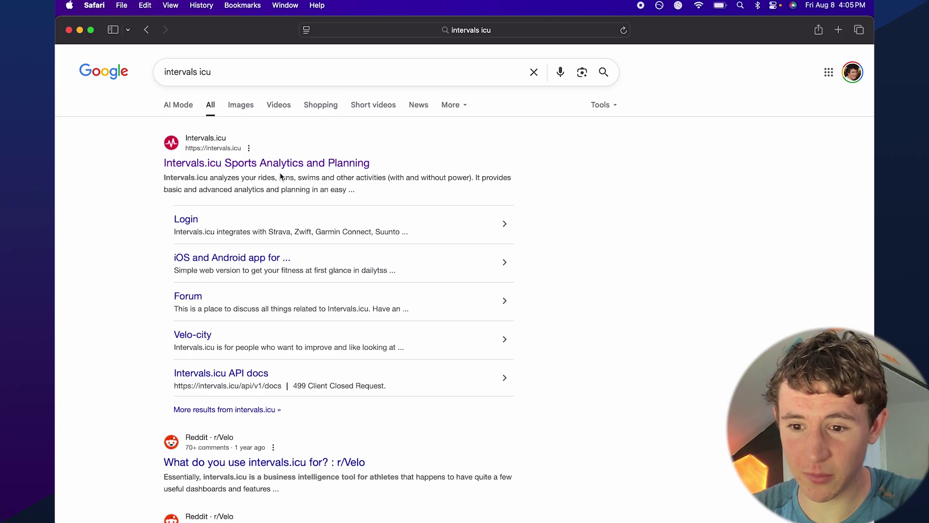
click(279, 167)
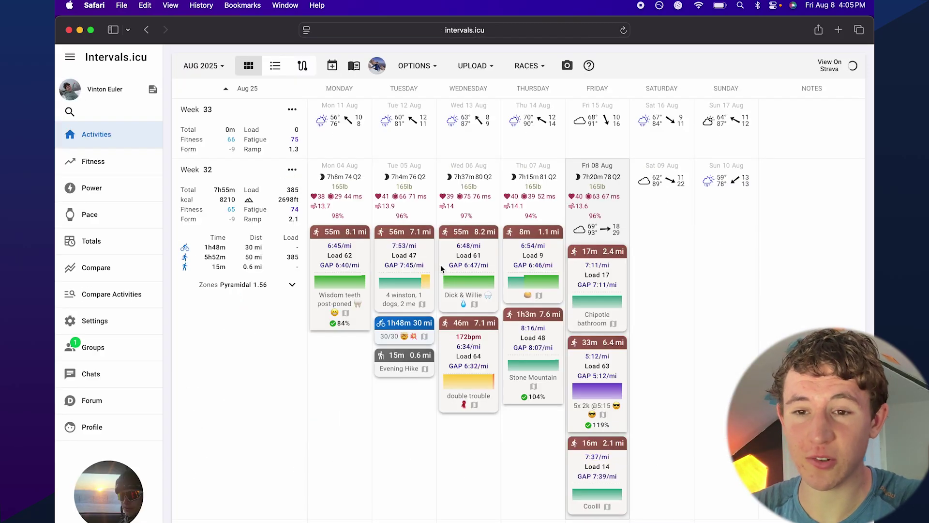
Browse the past training weeks on the activity calendar and extend it forward to the late-September weeks
scroll(441, 265, down, 15)
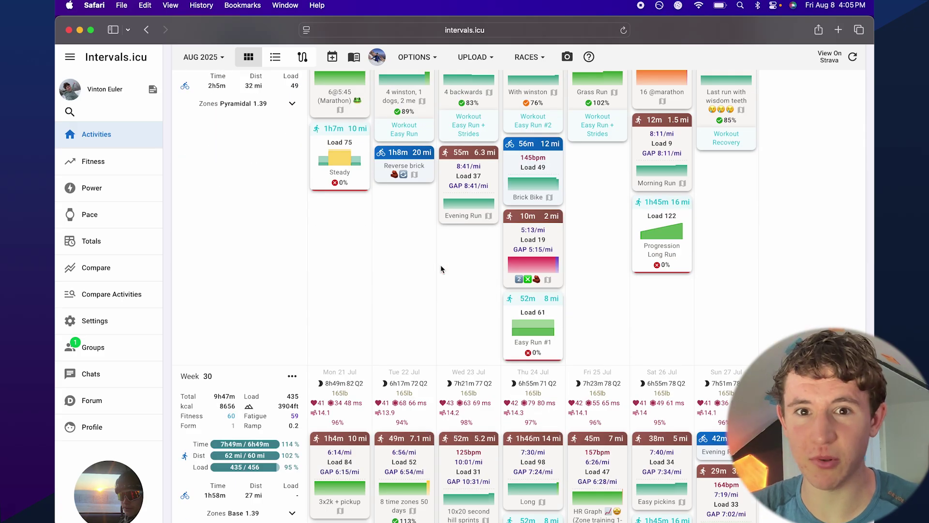
scroll(440, 265, up, 15)
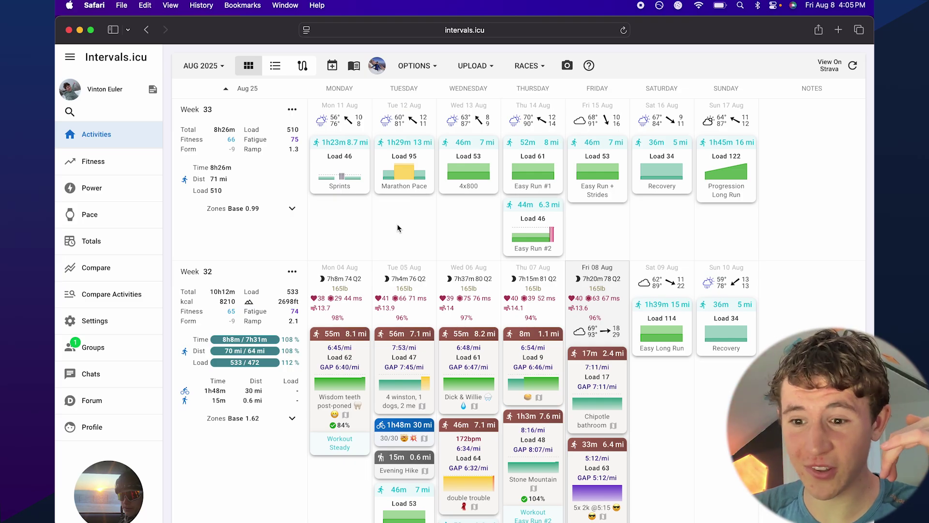
scroll(376, 240, down, 6)
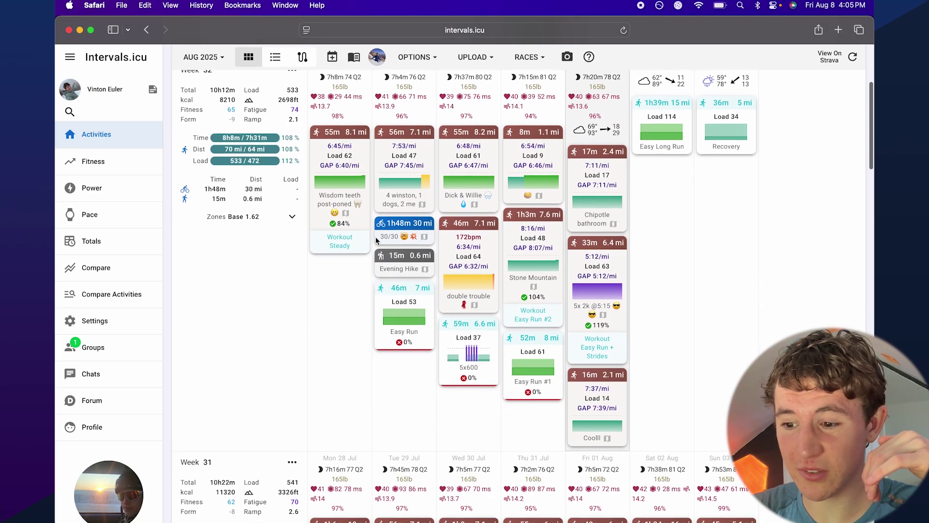
scroll(508, 235, up, 6)
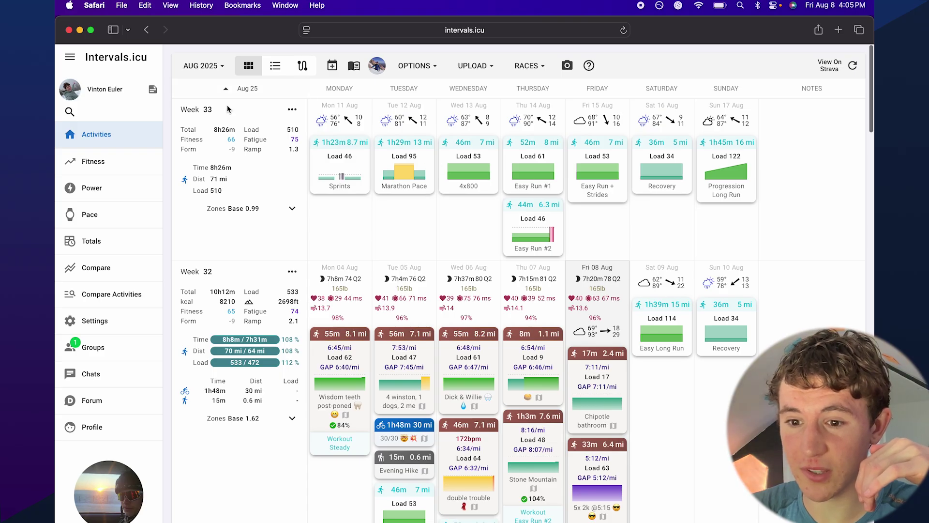
click(237, 92)
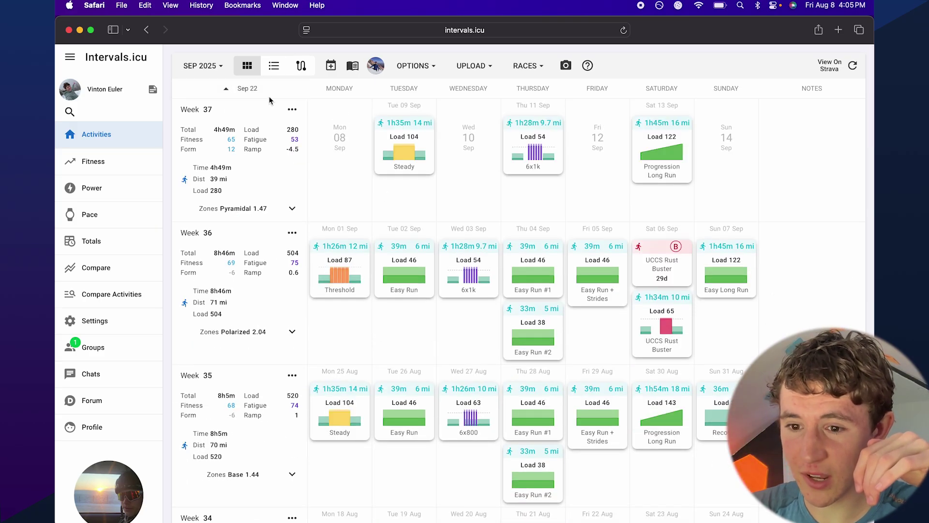
click(264, 91)
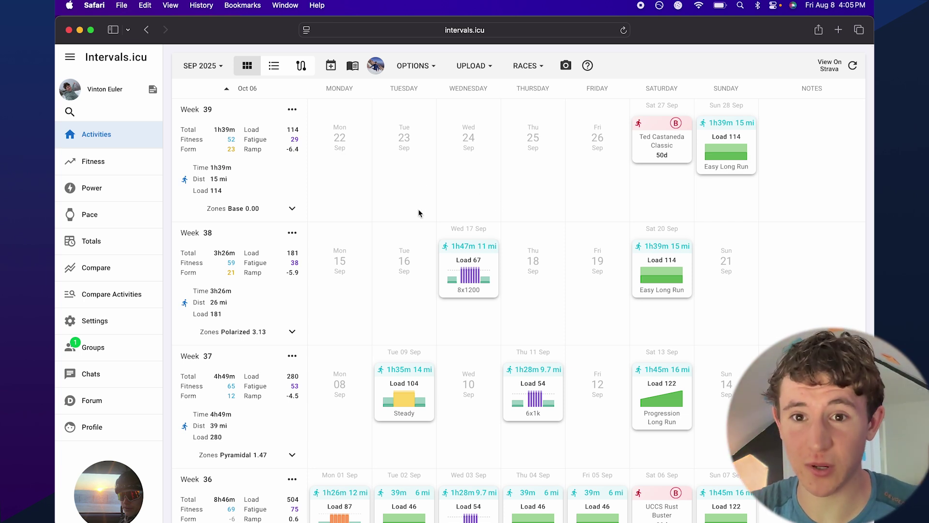
Inspect the details of week 36's planned workouts, Threshold on 1 Sep and 6x1k on 3 Sep
scroll(350, 241, down, 6)
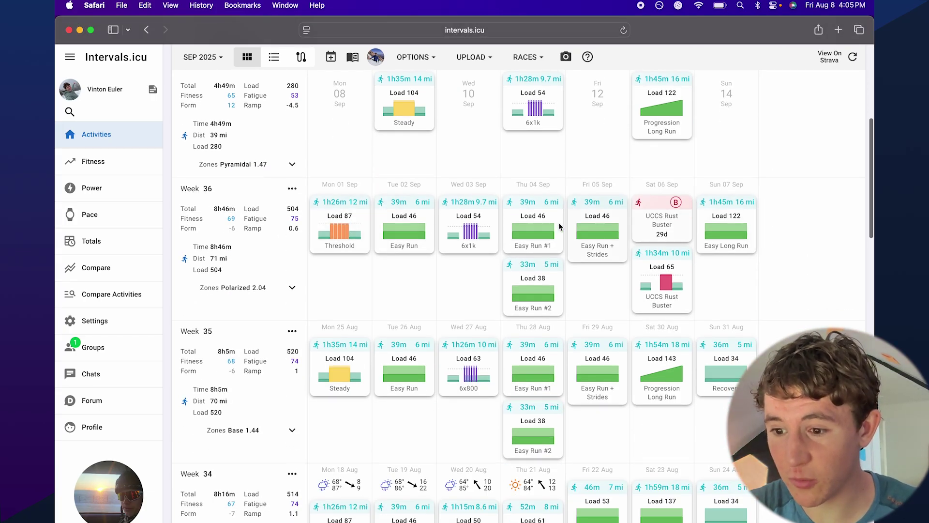
click(331, 223)
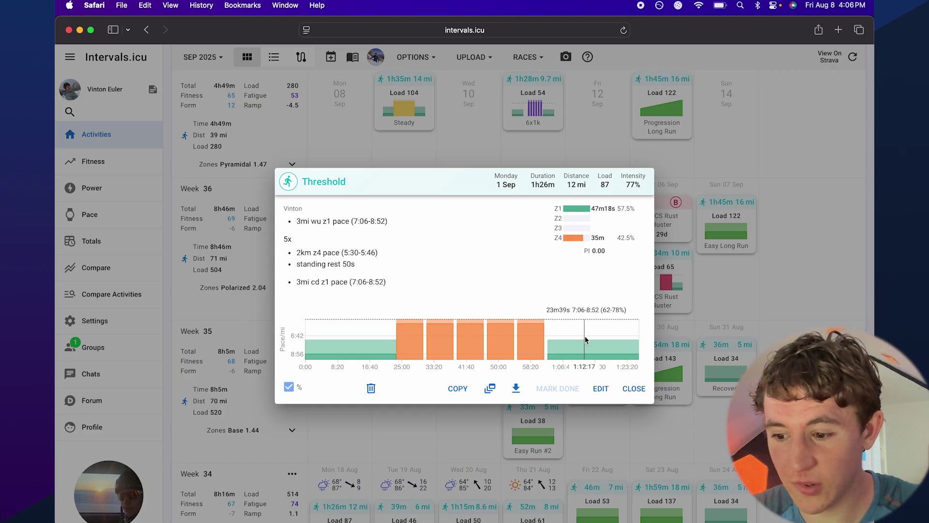
click(632, 390)
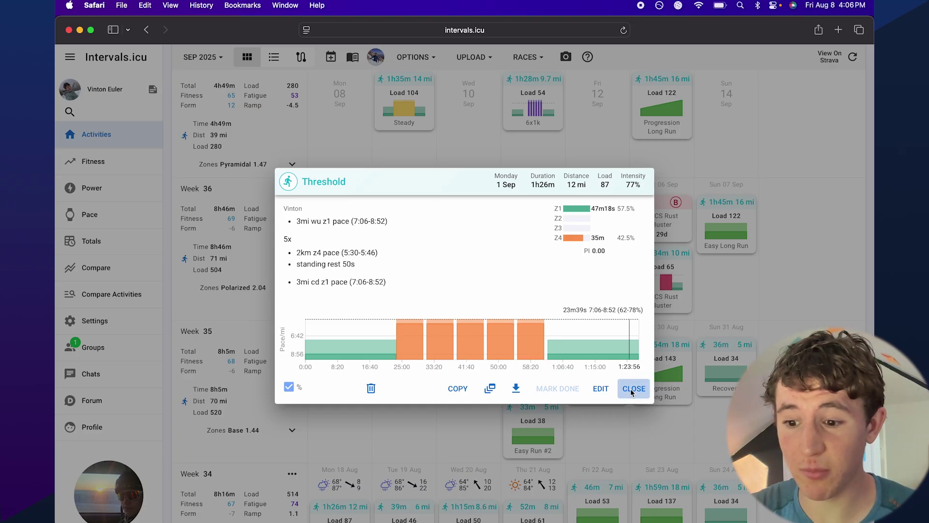
click(479, 242)
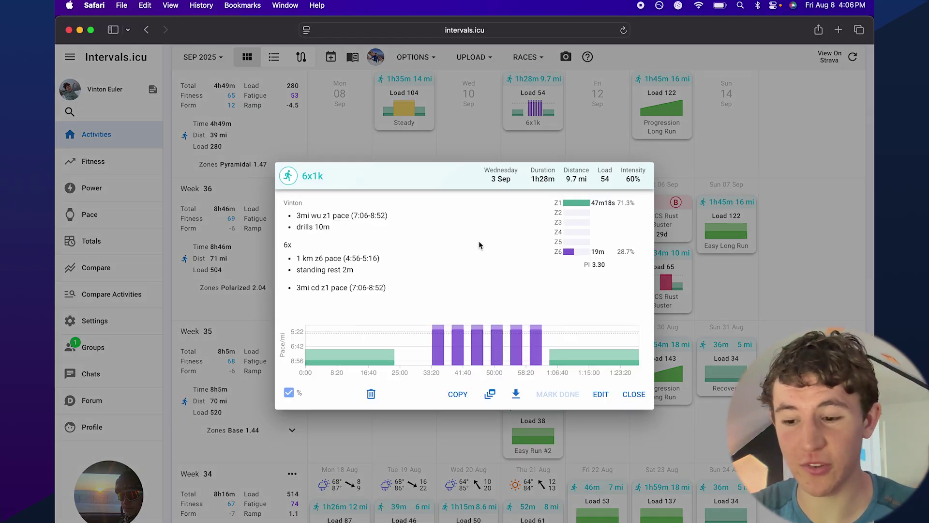
click(632, 394)
Look back through the completed July and August weeks and open the "double trouble" run of Wed 06 Aug
scroll(534, 387, down, 15)
scroll(533, 387, up, 5)
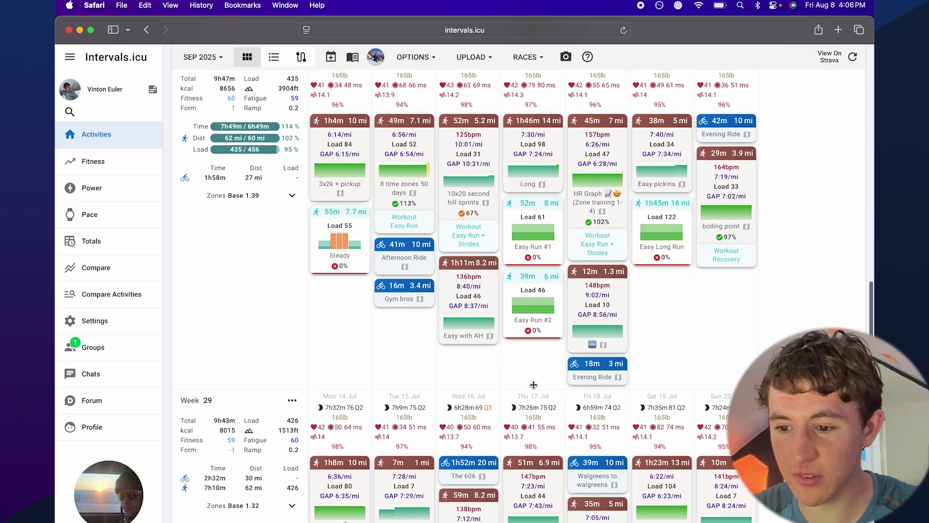
scroll(468, 317, down, 2)
scroll(468, 317, down, 1)
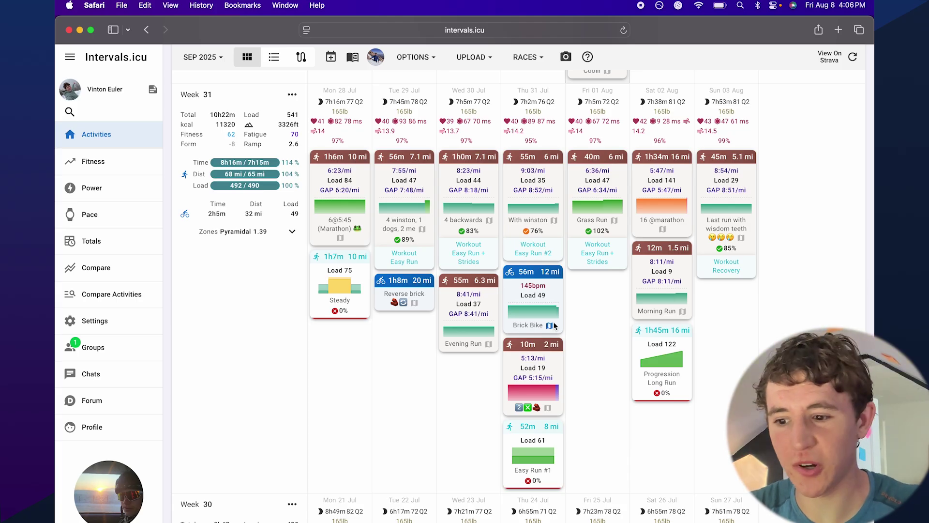
click(482, 303)
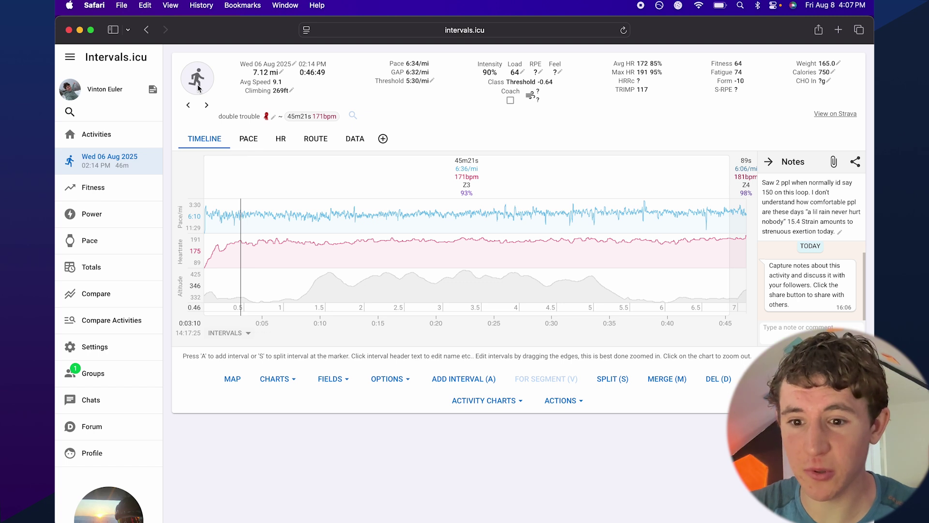
Step to the previous and next activities and come back to the Wed 06 Aug run
click(189, 105)
click(206, 105)
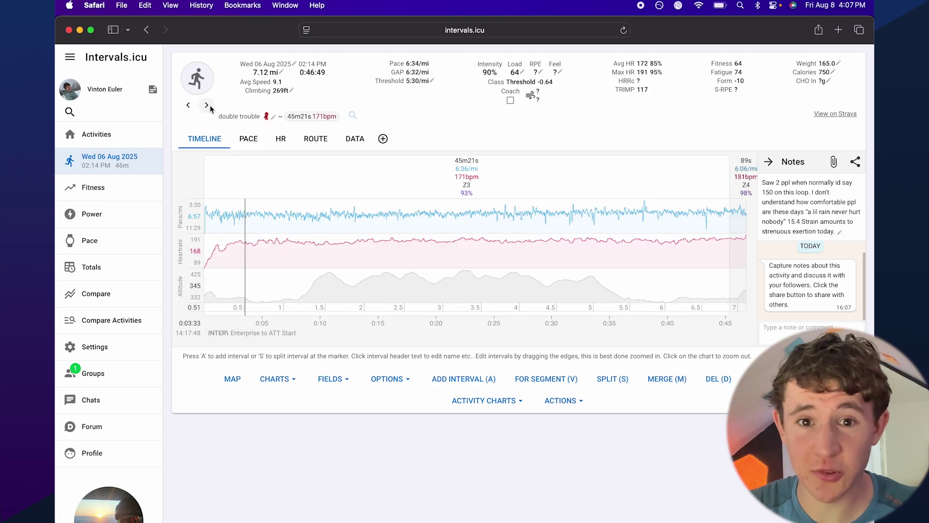
click(208, 107)
click(188, 105)
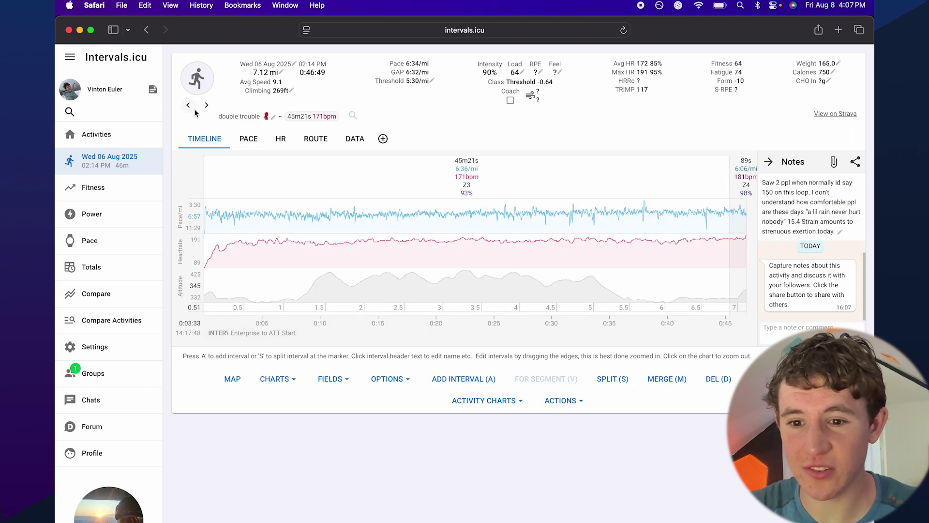
Go back to the activity calendar, view the planned September weeks, and reopen the Wed 06 Aug run
click(137, 135)
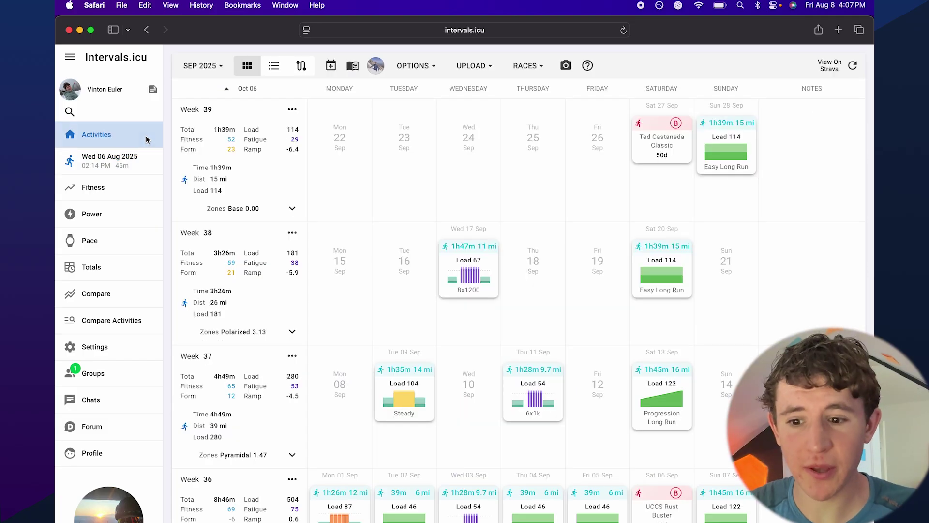
scroll(401, 226, down, 5)
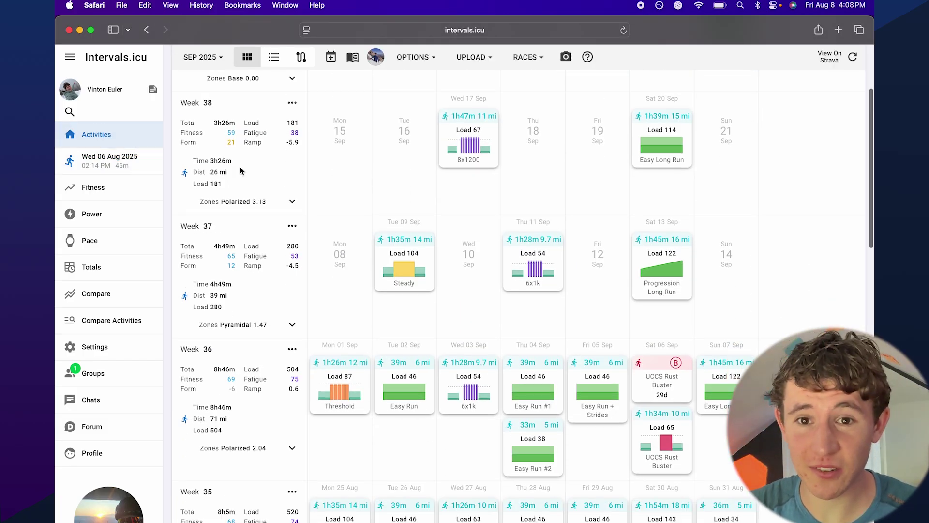
click(135, 160)
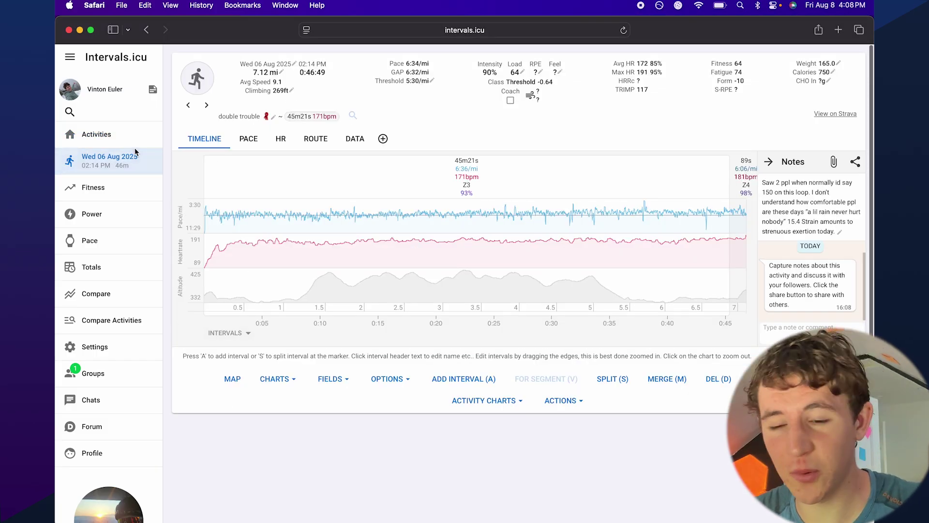
View the Fitness chart and the Power page, dismissing the Seasons dialog without adding a season
click(122, 187)
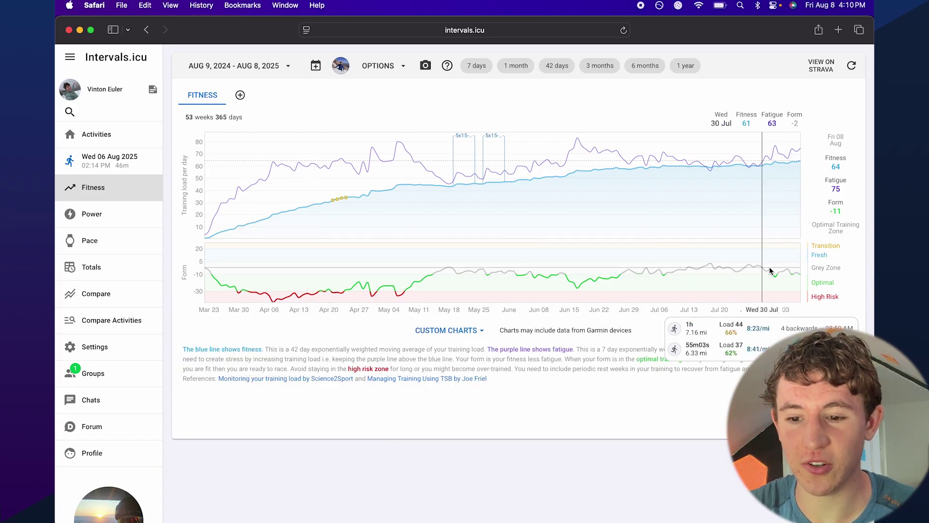
click(120, 214)
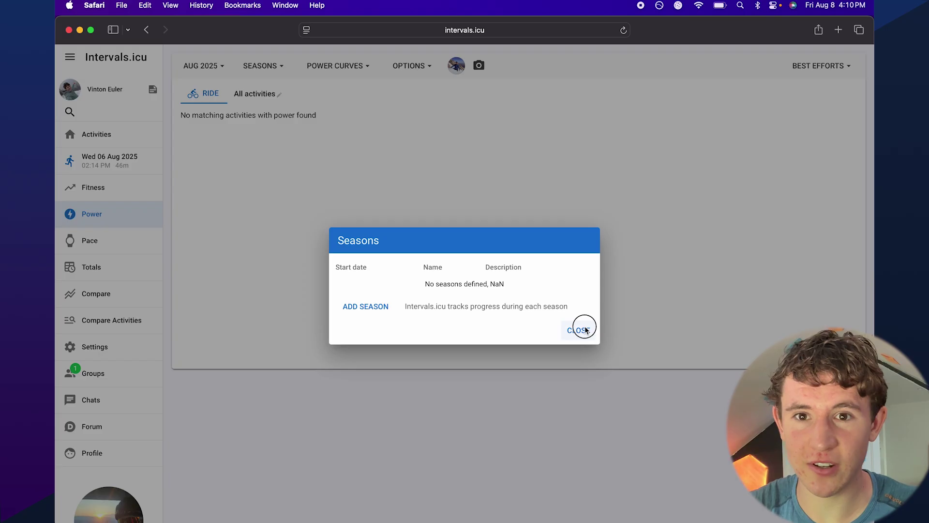
click(584, 330)
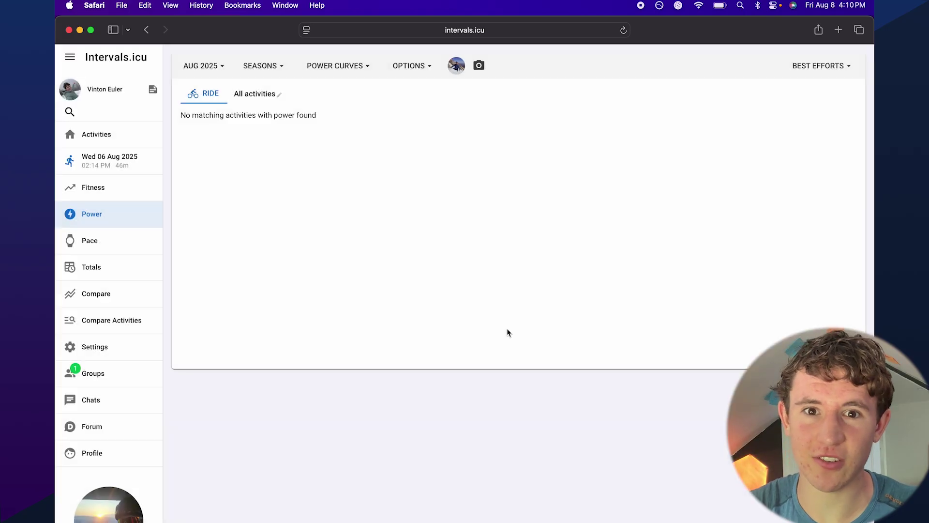
click(129, 191)
click(140, 220)
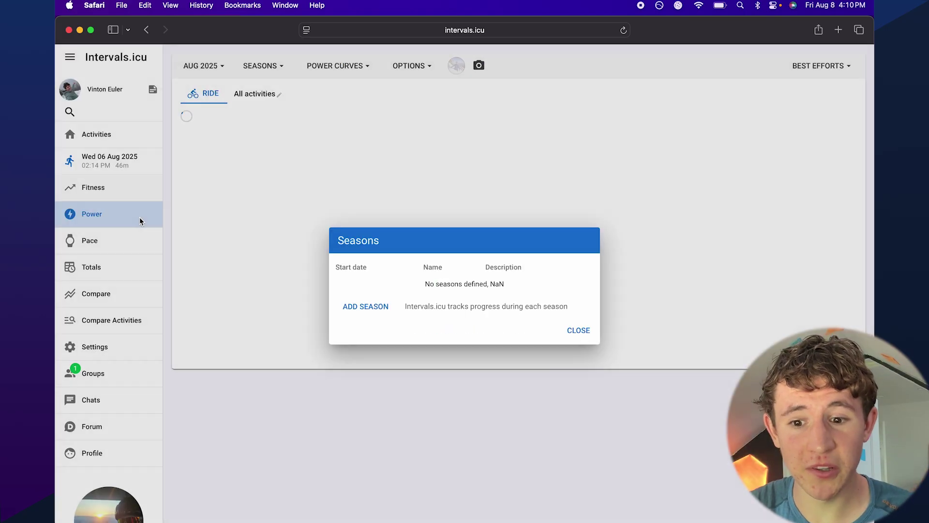
click(581, 329)
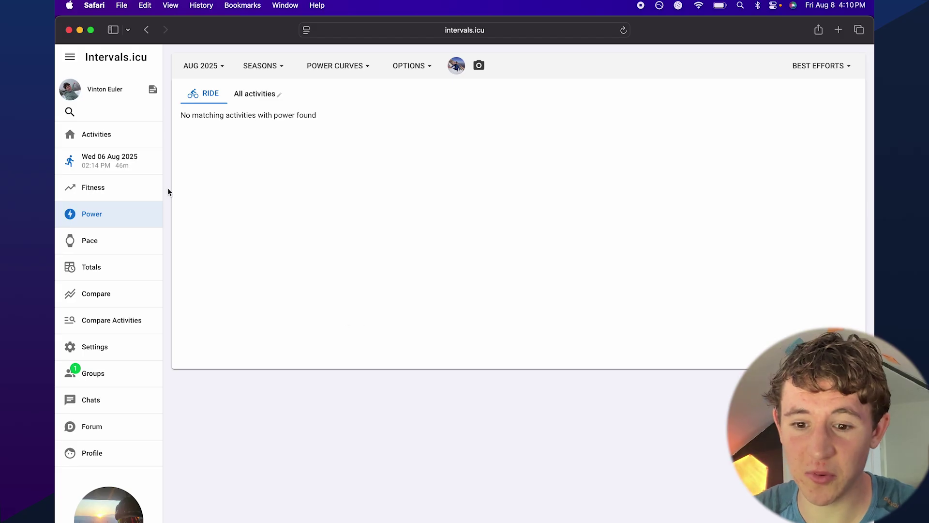
Open the Pace page without adding a season and check its Swim, Other and Run pace curves
click(134, 241)
click(579, 331)
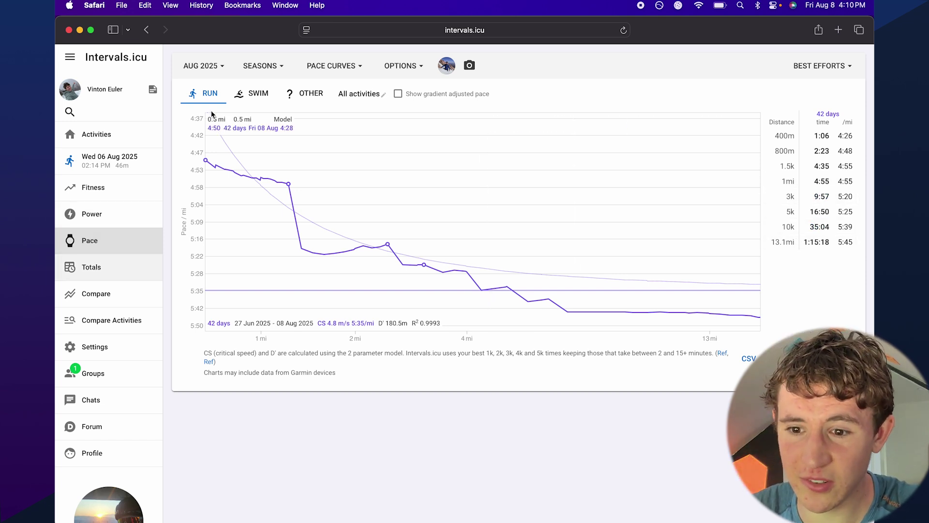
click(254, 97)
click(309, 100)
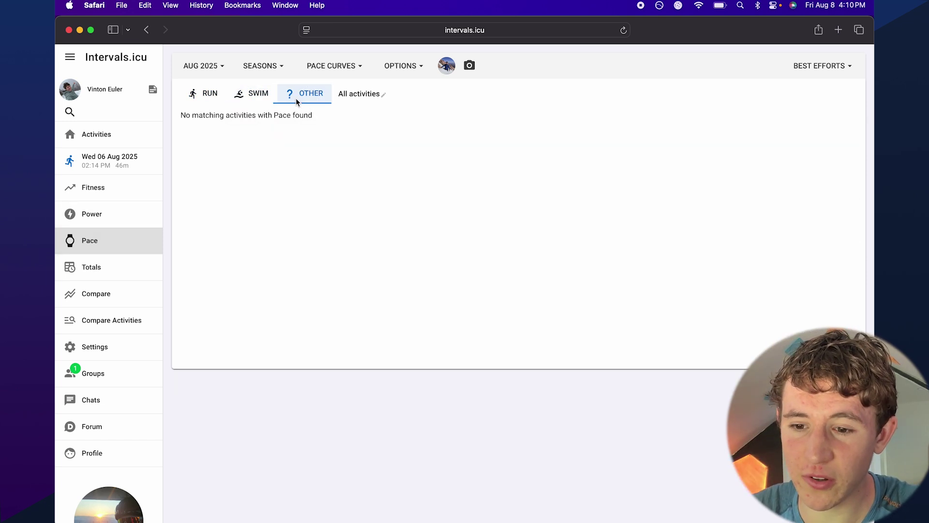
click(199, 96)
Look through the Totals, Compare and Compare Activities pages
click(92, 267)
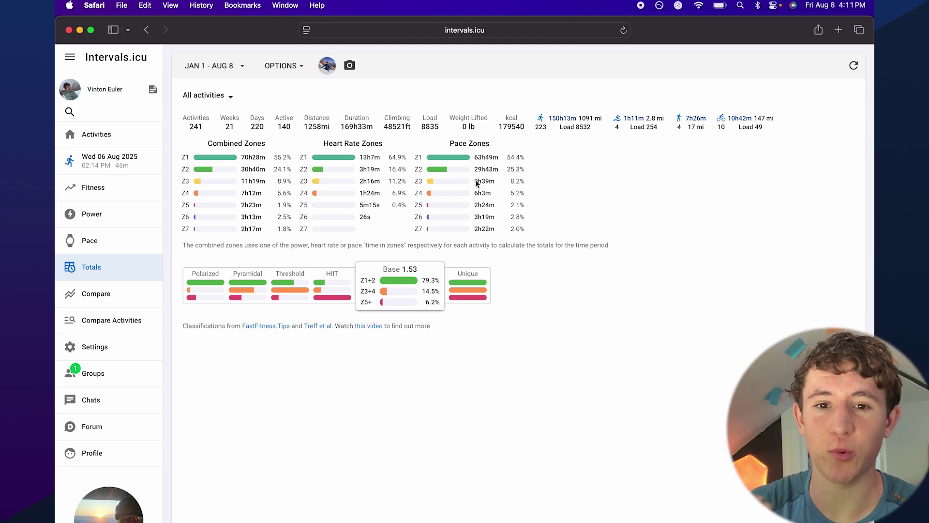
click(145, 296)
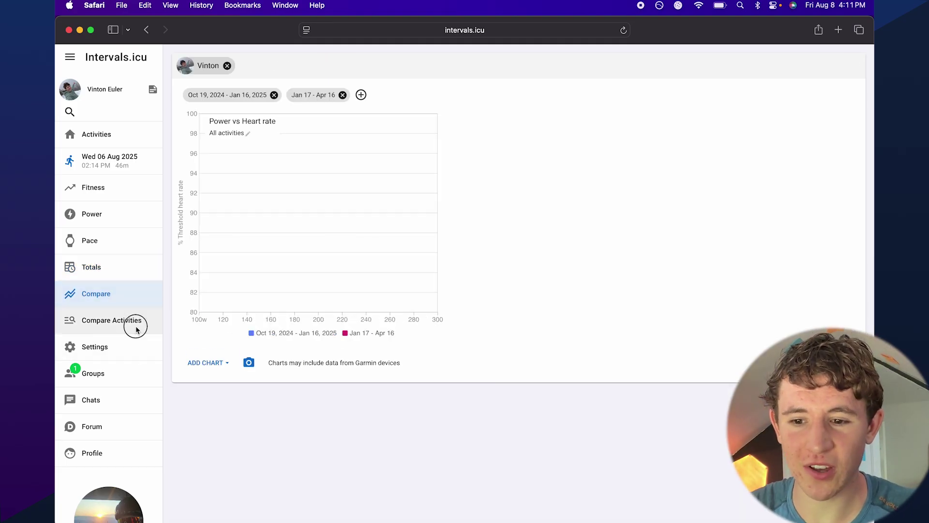
click(136, 326)
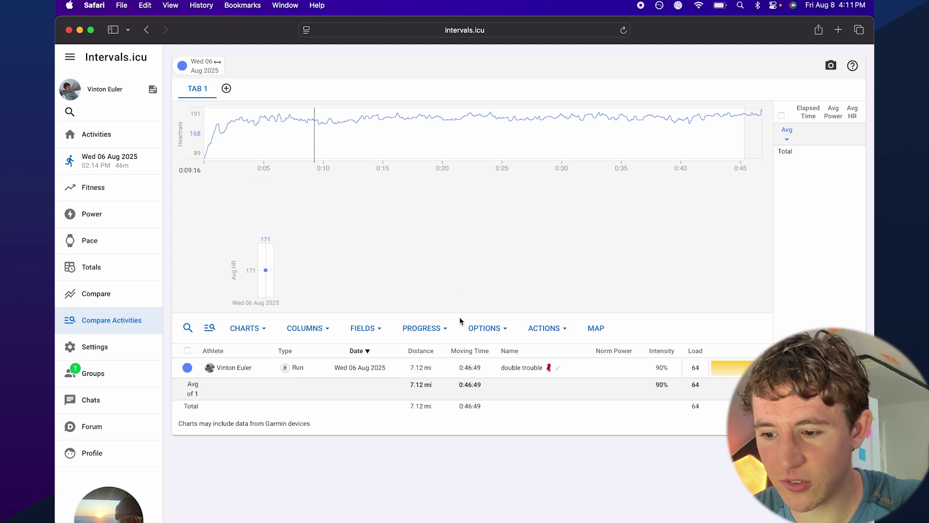
Open the account settings and review the athlete profile and the Ride power and heart rate zones
click(99, 349)
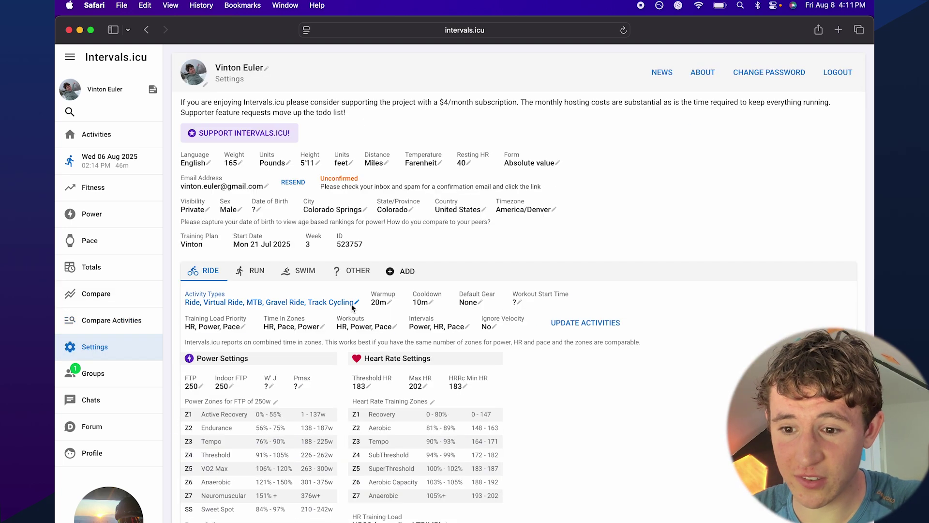
scroll(352, 303, down, 1)
scroll(351, 304, up, 1)
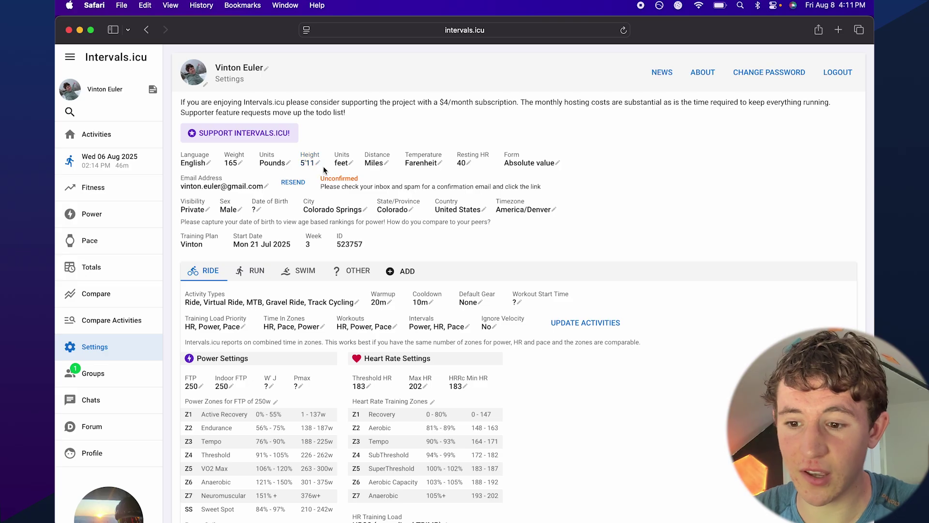
scroll(424, 203, down, 3)
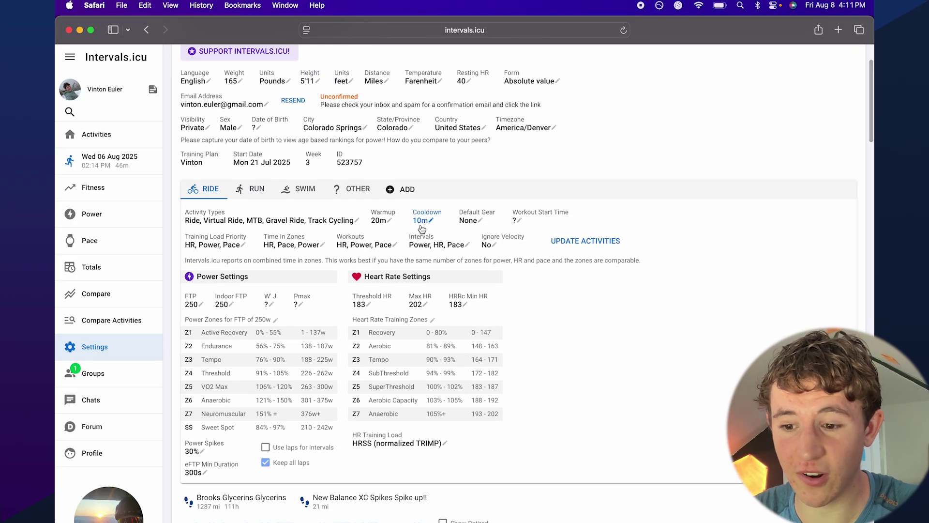
Review the Ride power settings and view the FTP setting's explanation, closing it without saving a change
scroll(422, 228, down, 4)
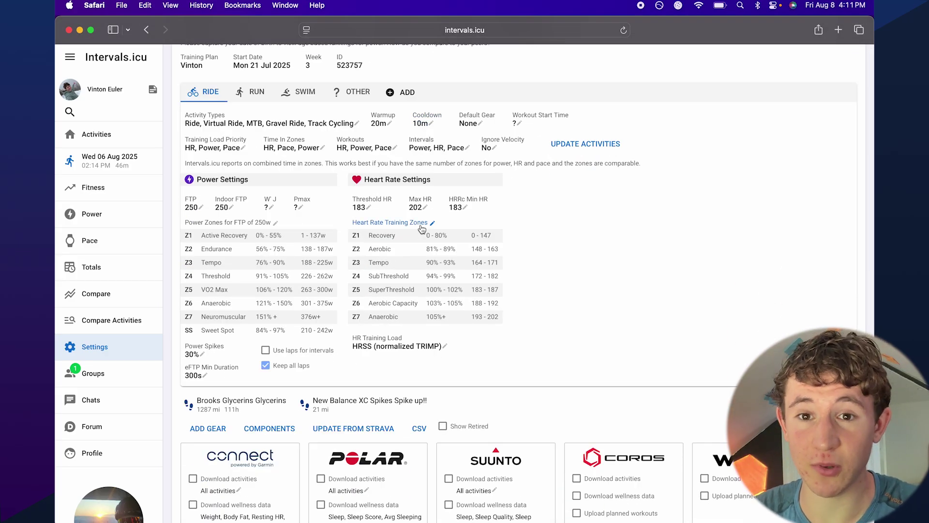
scroll(342, 309, down, 5)
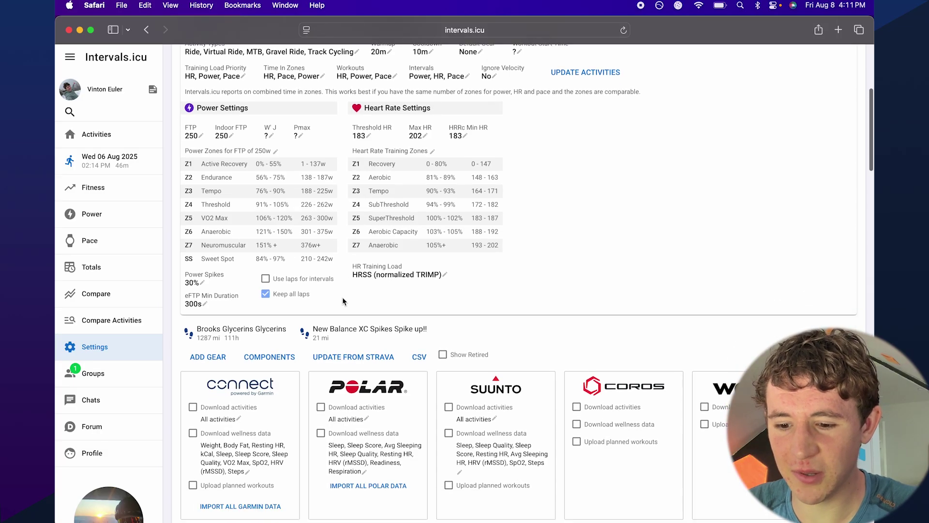
scroll(339, 291, up, 3)
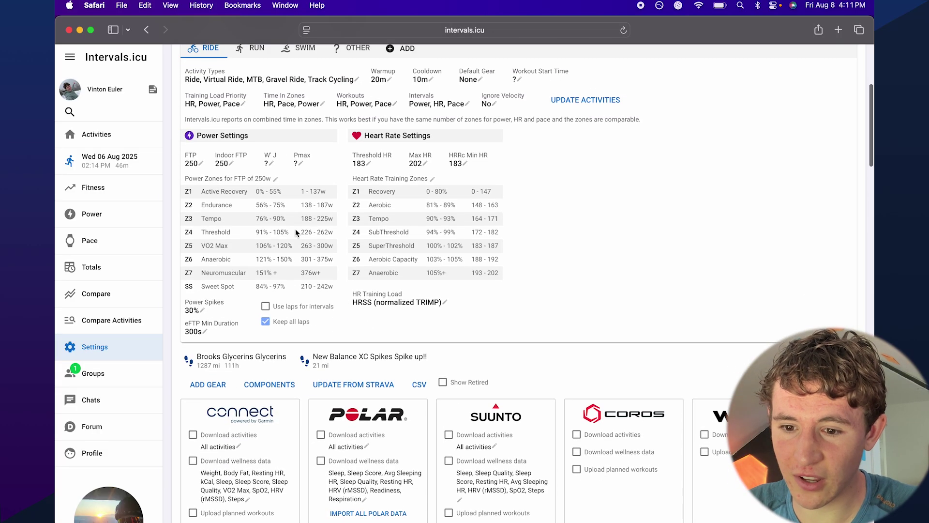
click(201, 166)
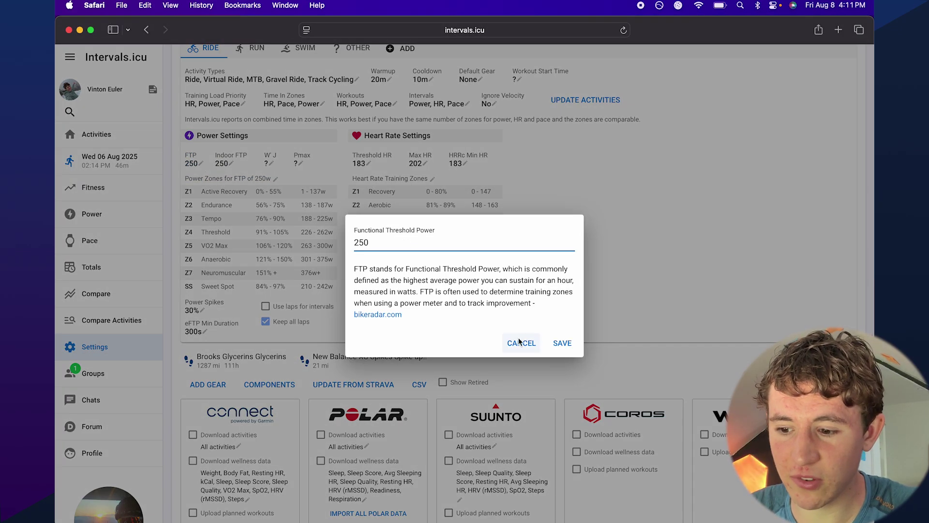
click(521, 342)
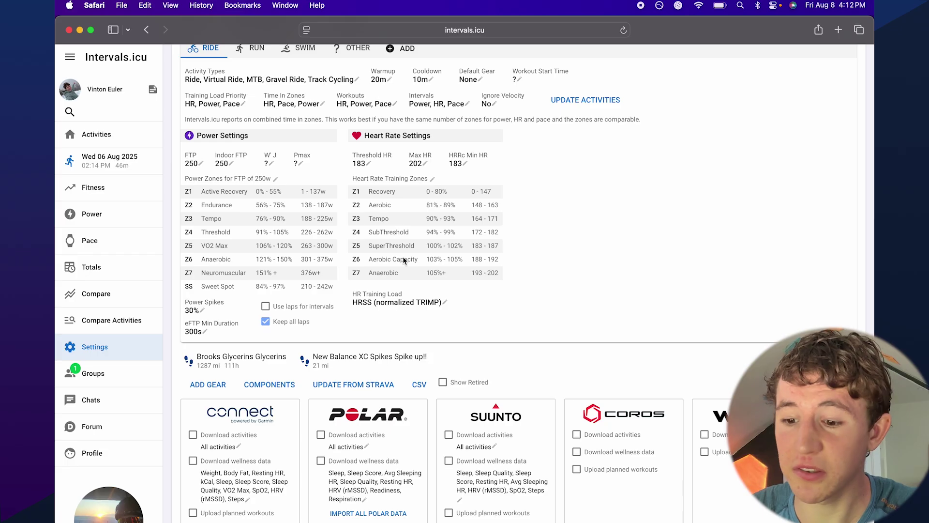
View the Ride Threshold HR and Max HR settings, cancelling each without changing its value
click(369, 163)
click(512, 337)
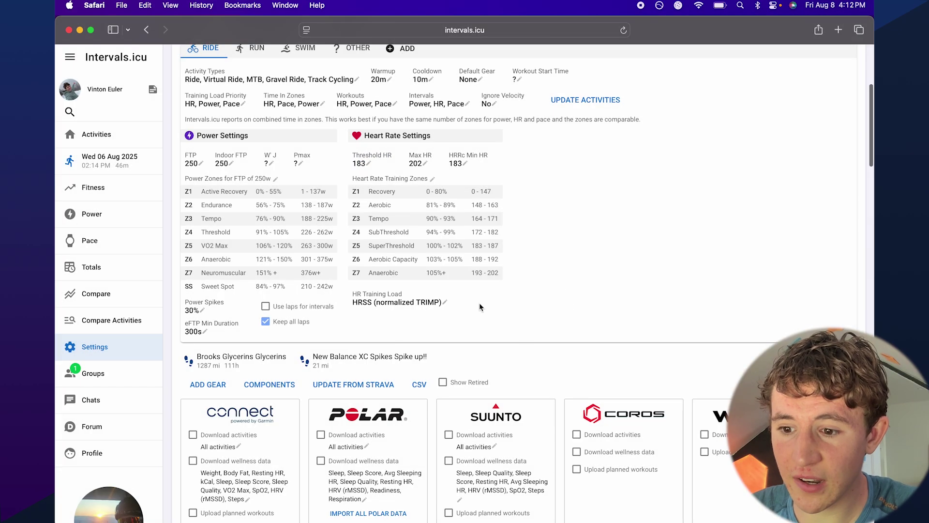
click(369, 164)
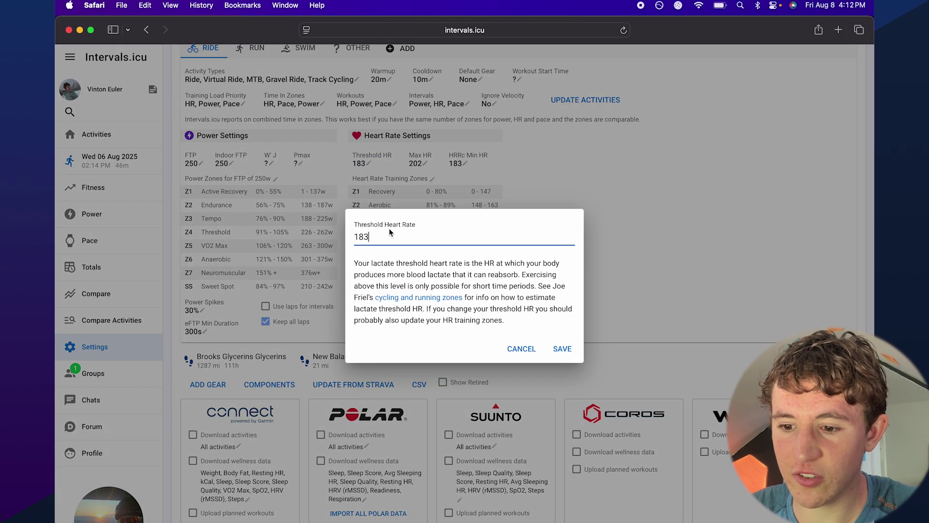
click(521, 347)
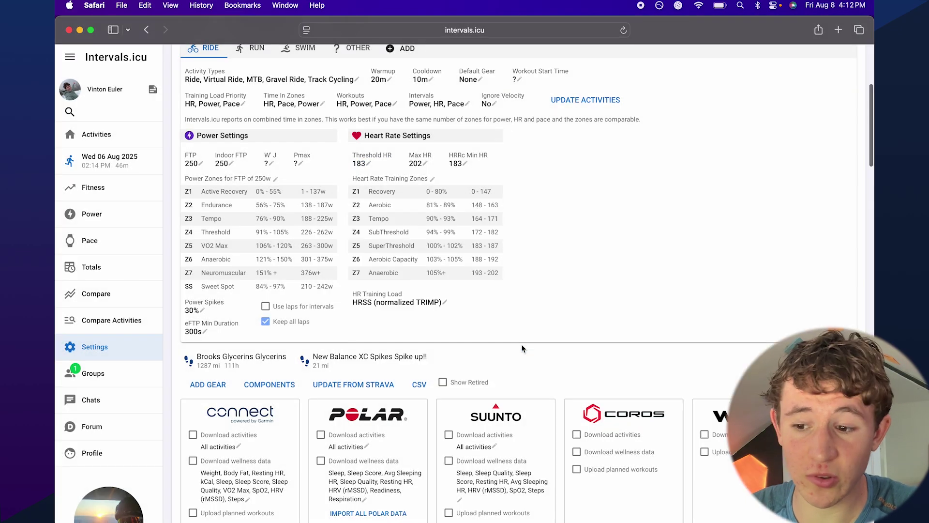
click(424, 165)
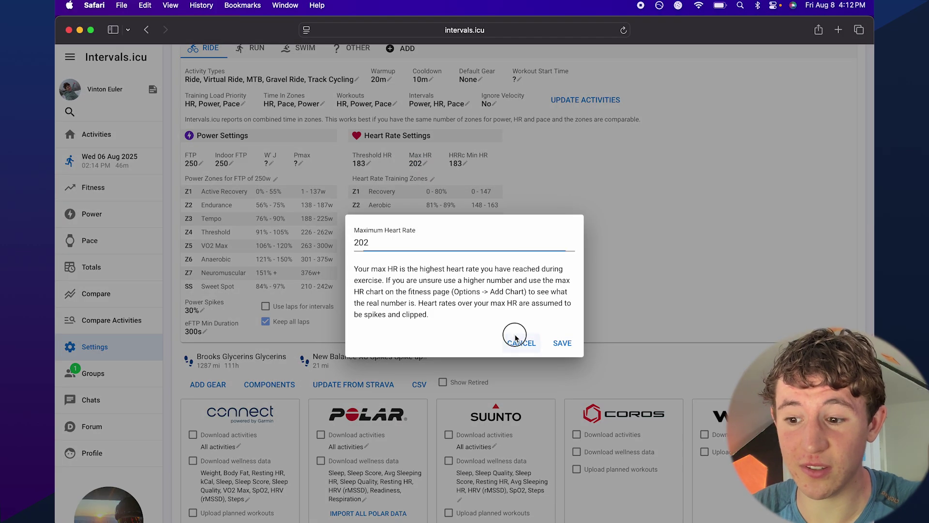
click(517, 339)
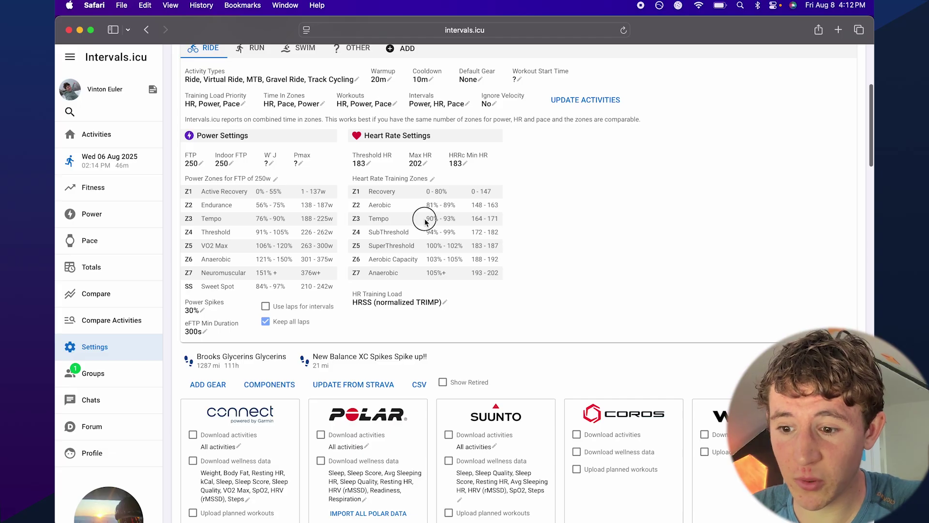
Highlight the Z3 Tempo, Z1 Recovery and Z2 Aerobic rows of the heart rate training zones to examine their ranges
drag(426, 218, 462, 220)
click(371, 222)
drag(356, 221, 440, 226)
click(400, 236)
drag(358, 220, 478, 219)
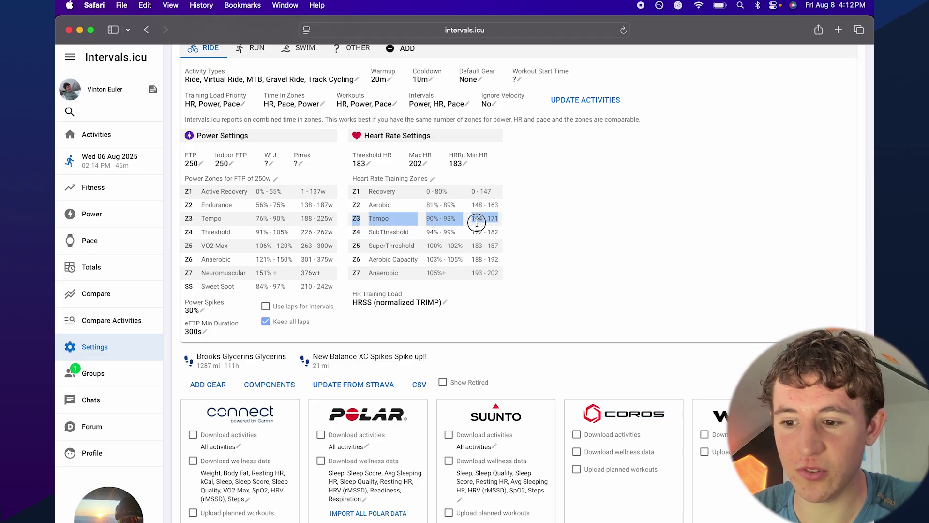
click(481, 226)
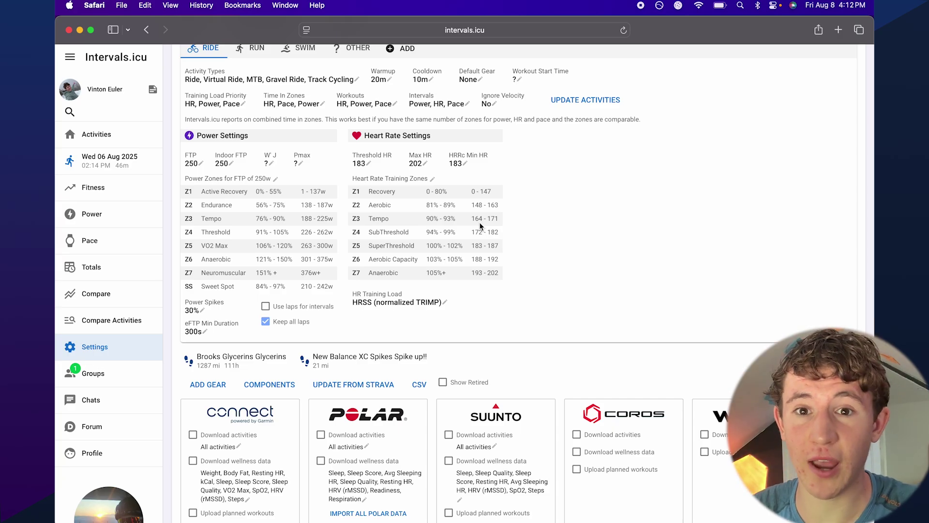
drag(348, 189, 489, 190)
click(491, 193)
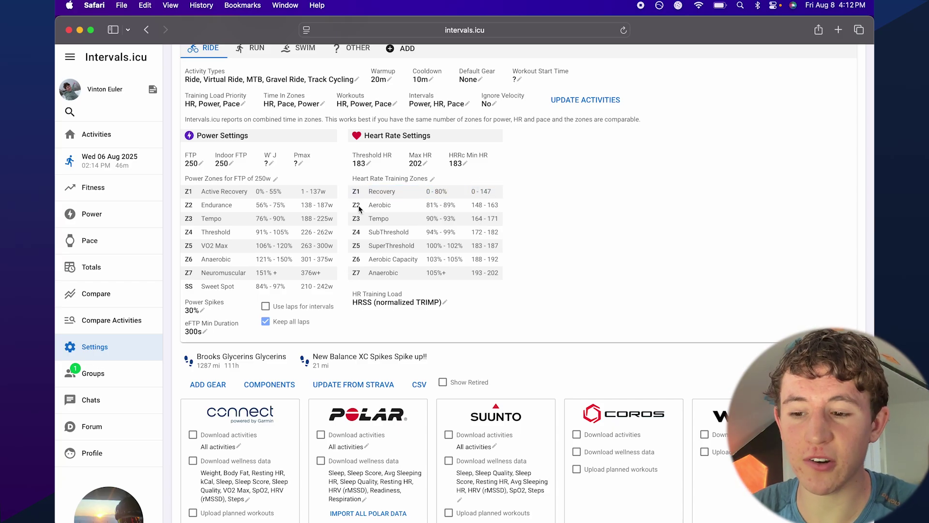
drag(347, 212, 503, 205)
click(504, 205)
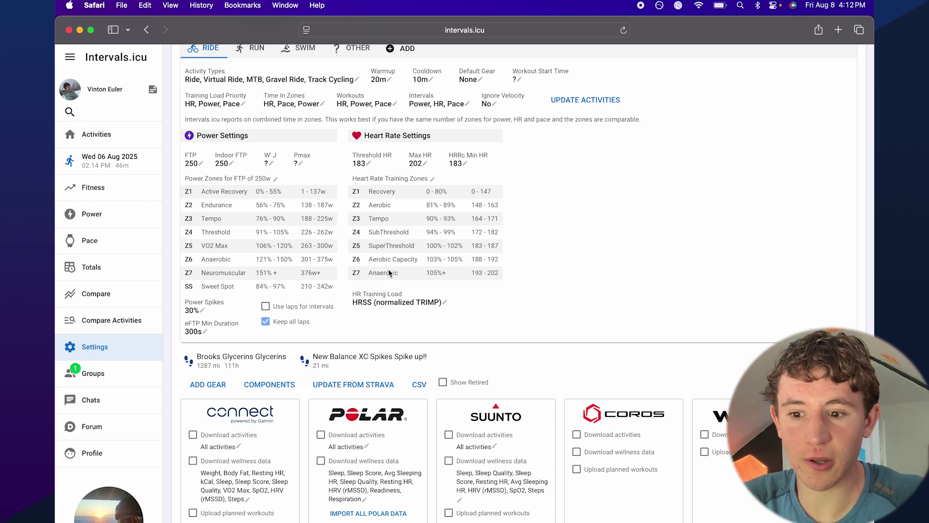
Check the Ride HR Training Load setting, leave it without changes, and look over the surrounding athlete and sport settings
scroll(388, 268, up, 2)
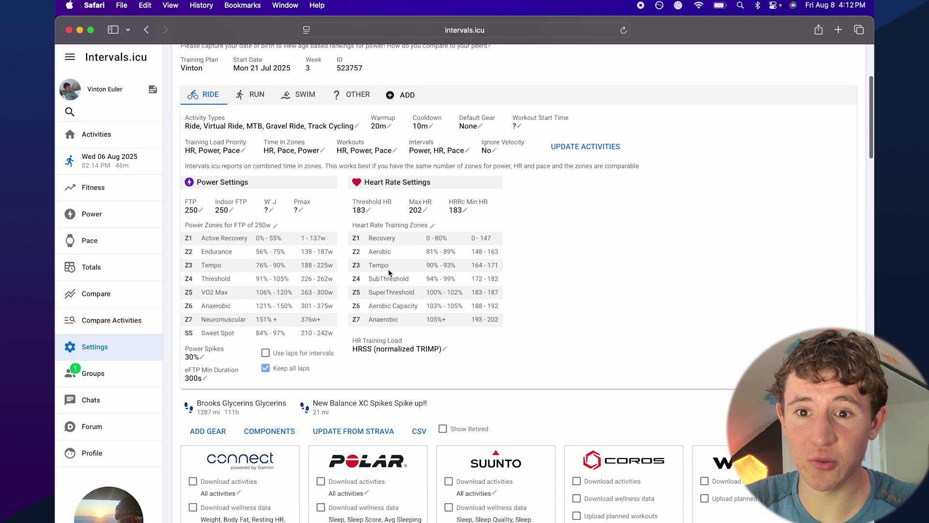
click(437, 349)
click(522, 358)
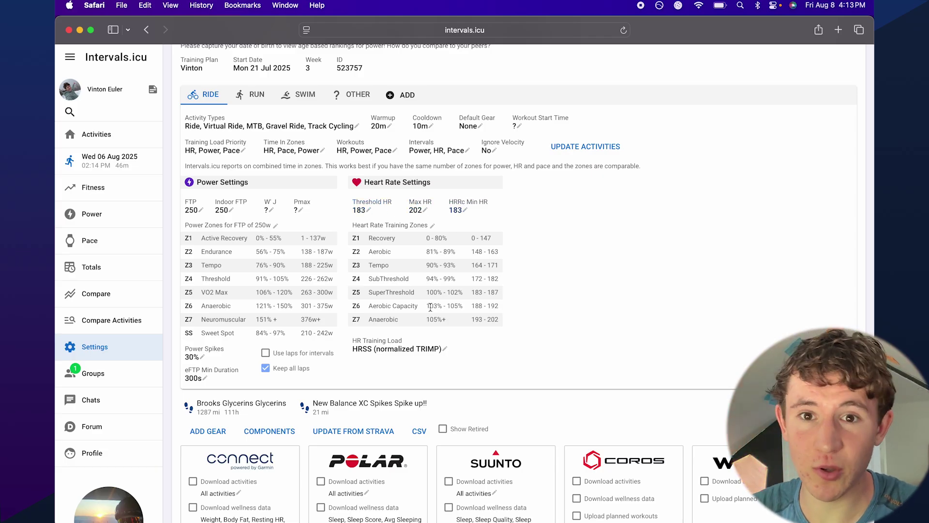
scroll(430, 307, up, 5)
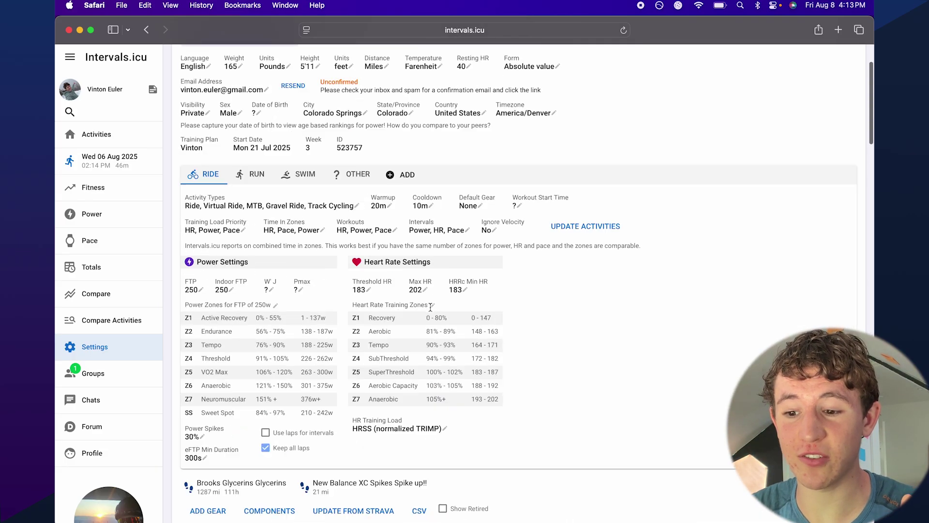
scroll(430, 306, down, 6)
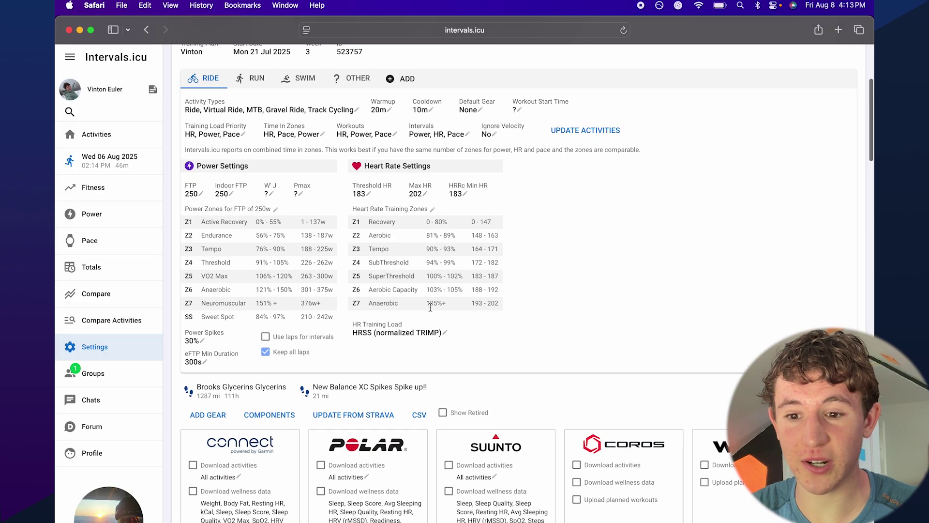
scroll(430, 309, up, 5)
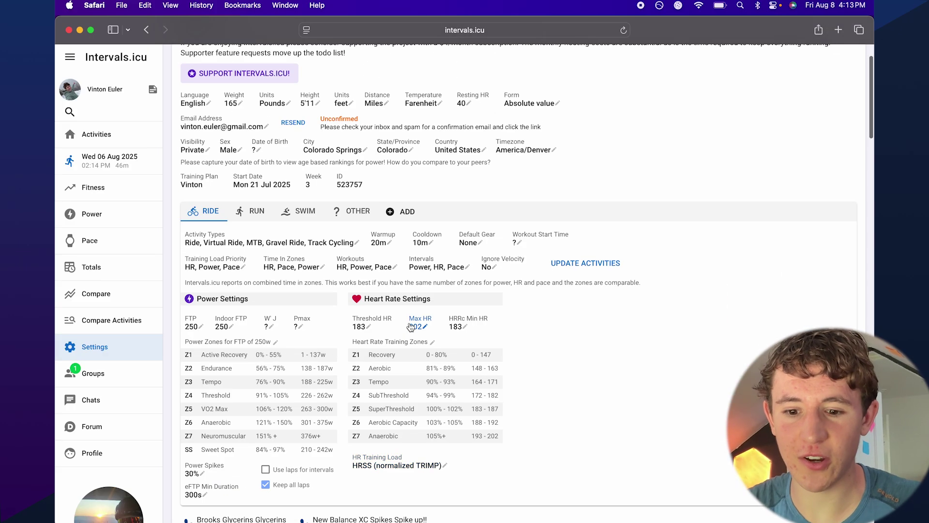
Examine the connected-service cards in the settings, from Garmin, Polar and Suunto to Strava, Zwift, Oura and WHOOP
scroll(259, 361, down, 12)
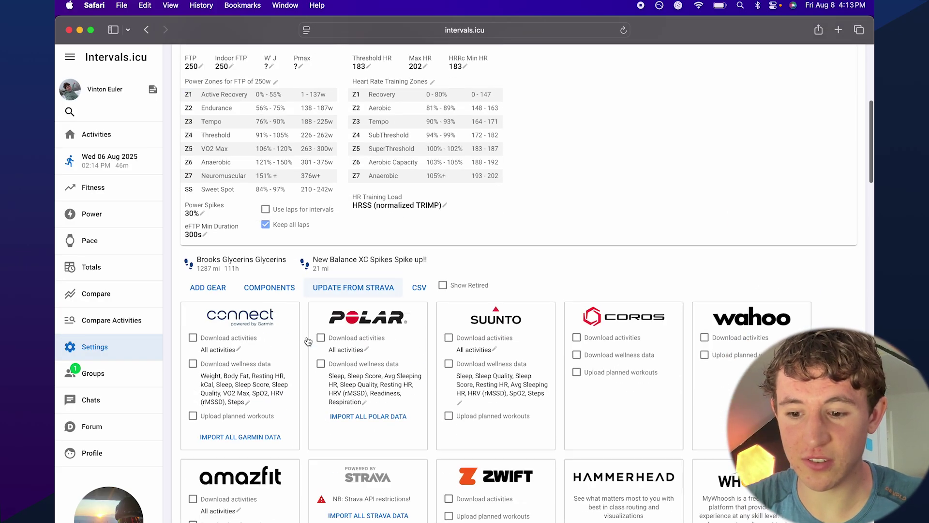
scroll(309, 254, down, 2)
scroll(301, 245, up, 7)
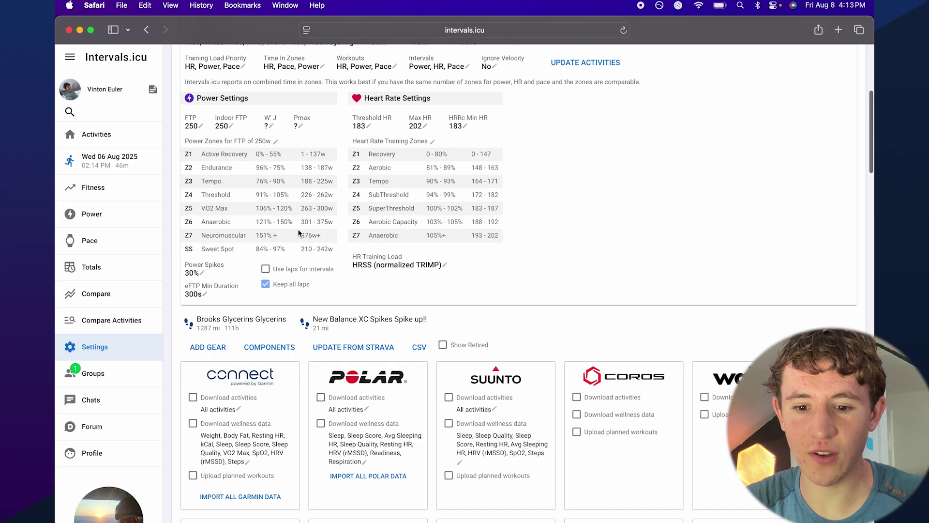
scroll(379, 402, down, 10)
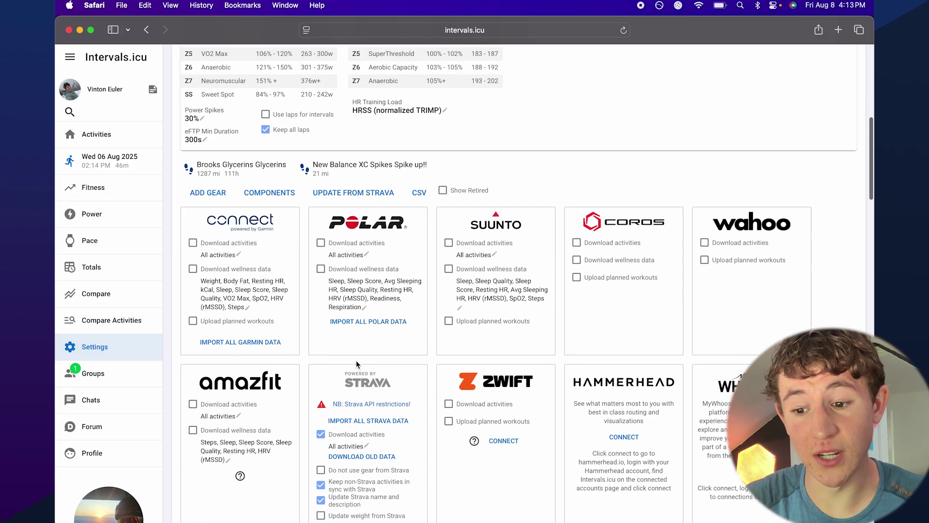
scroll(523, 318, down, 5)
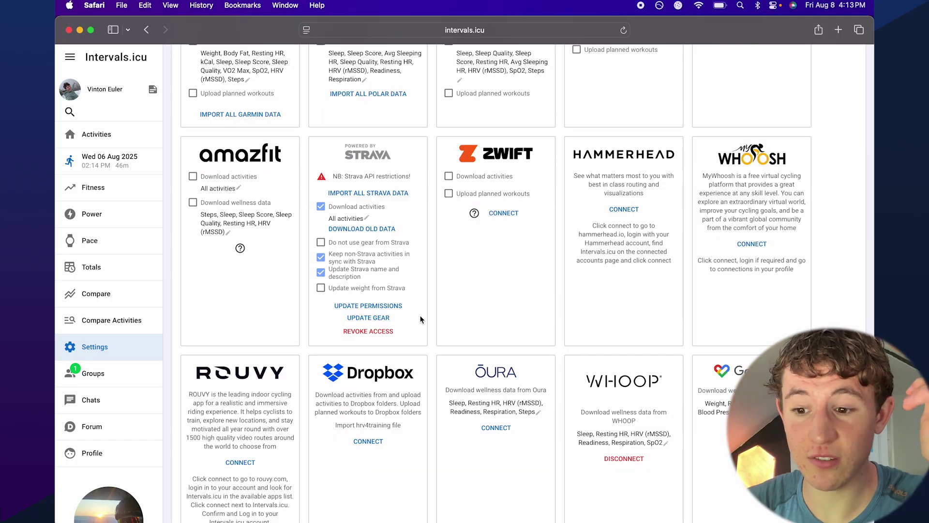
scroll(536, 287, down, 4)
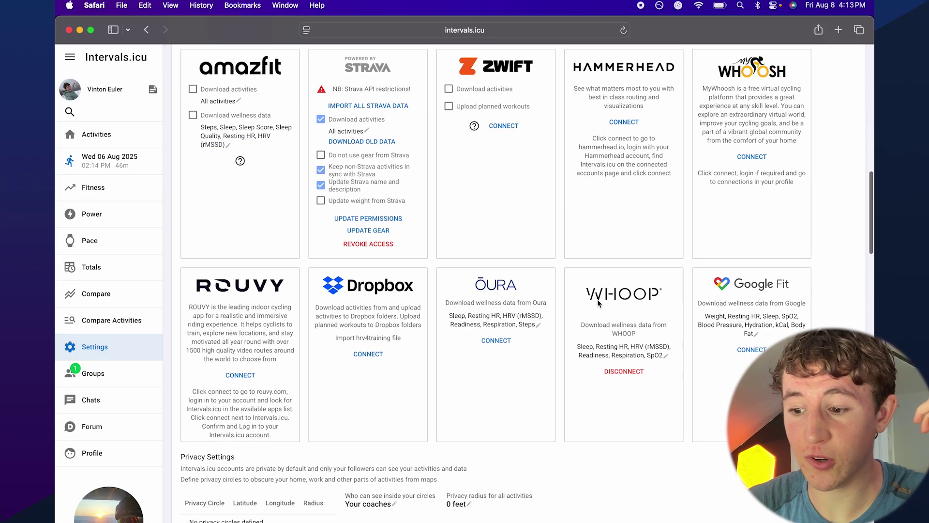
scroll(548, 231, up, 8)
scroll(548, 231, down, 2)
scroll(396, 274, down, 2)
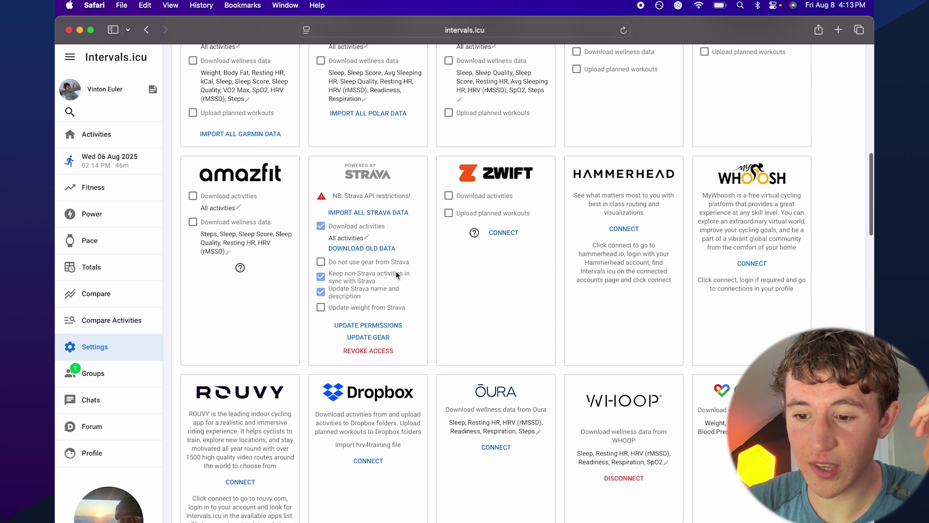
scroll(413, 232, down, 2)
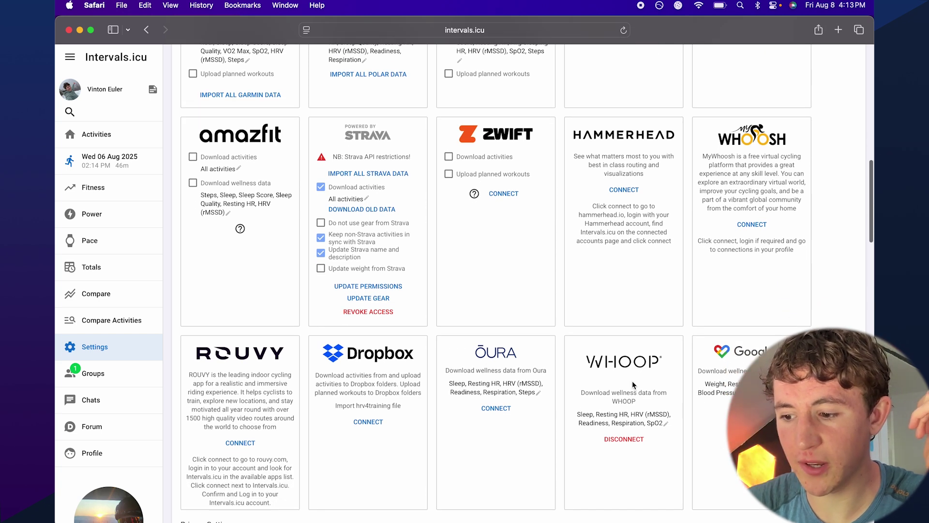
Open the Zwift connection's login page, return without logging in, and look back over the settings page
click(501, 193)
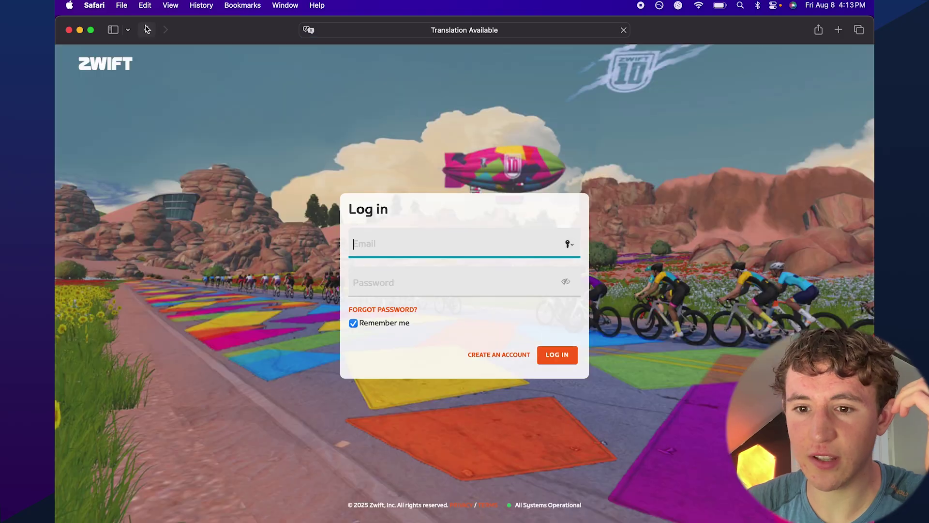
click(146, 30)
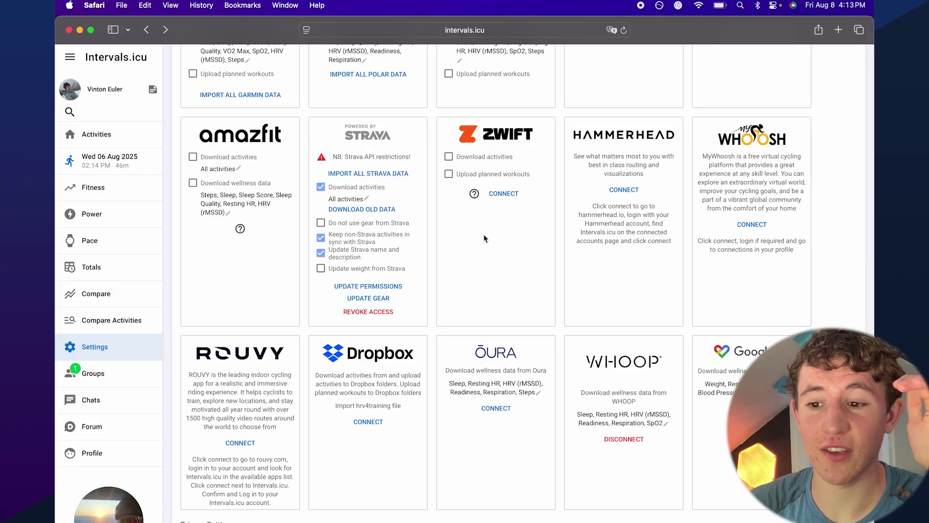
scroll(423, 233, up, 10)
scroll(423, 233, down, 3)
scroll(362, 290, down, 5)
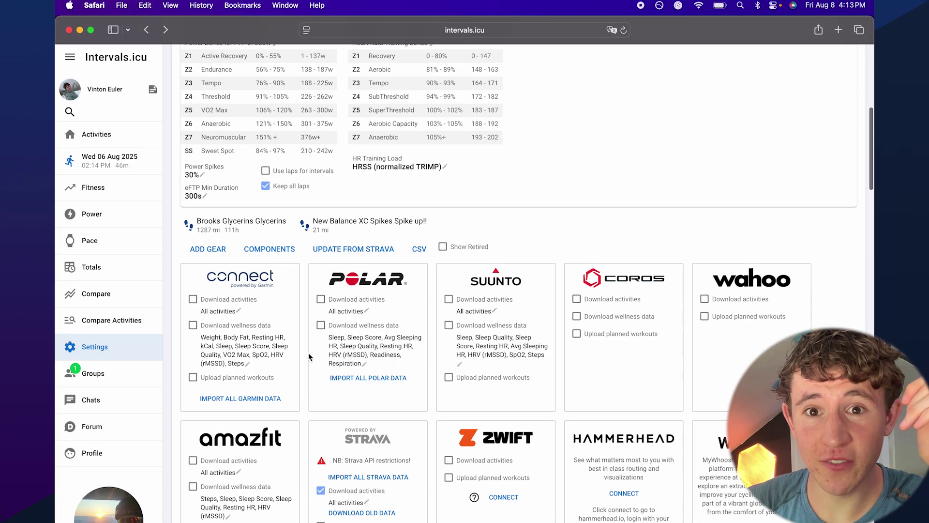
scroll(308, 357, up, 1)
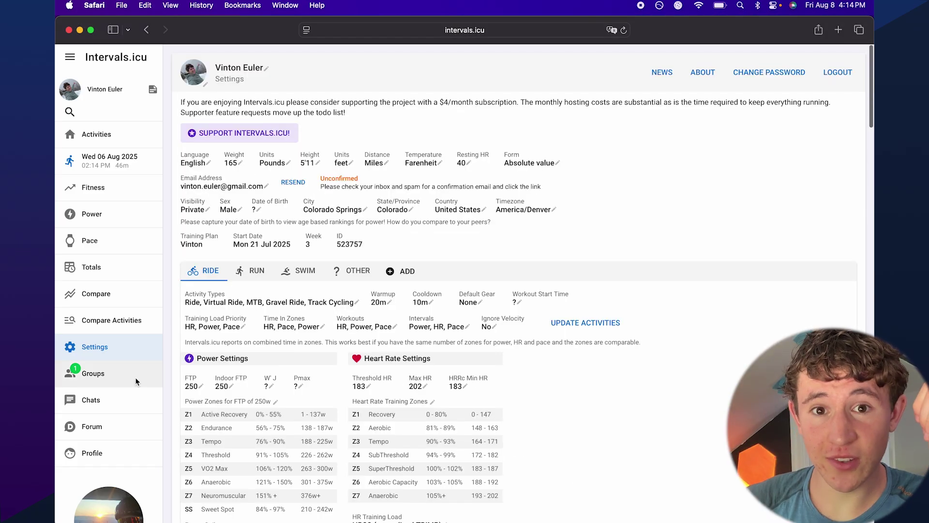
Open the second joined group from the Groups page, view and close its Group Settings, and return to the groups list
click(135, 378)
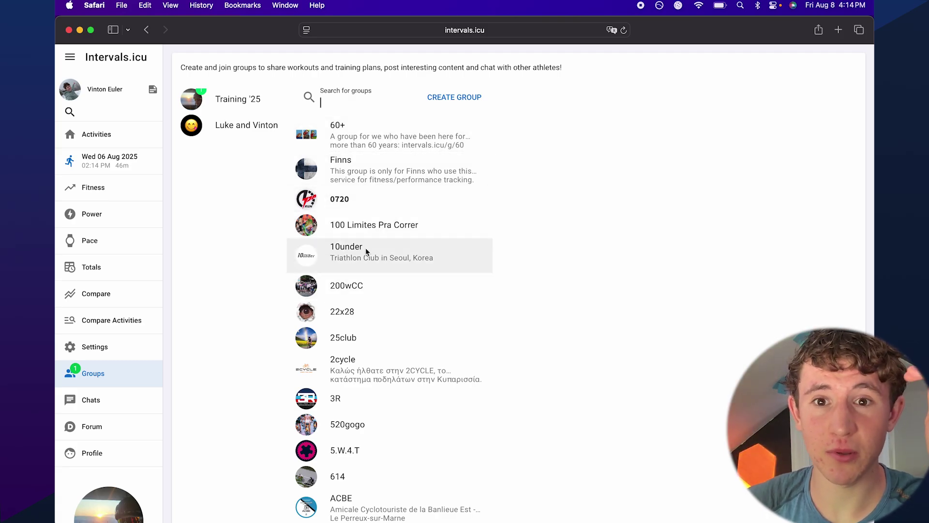
click(254, 135)
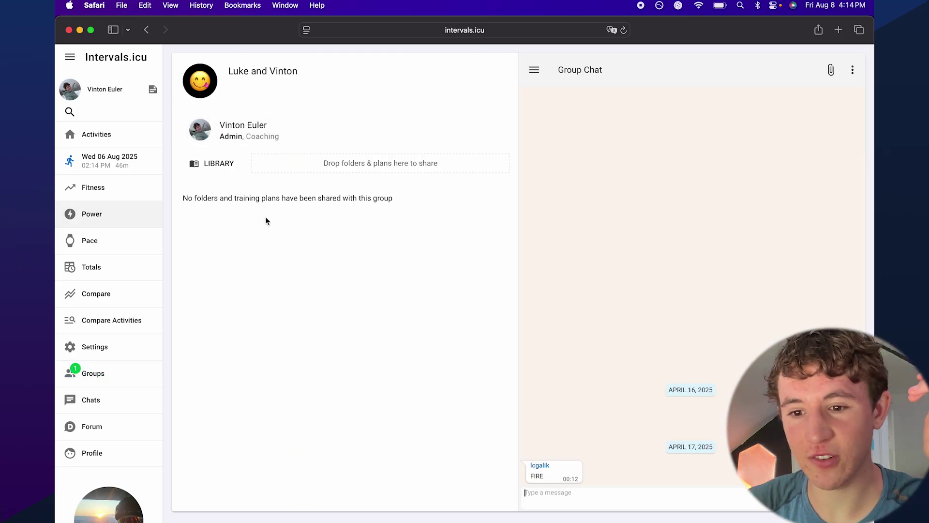
click(257, 71)
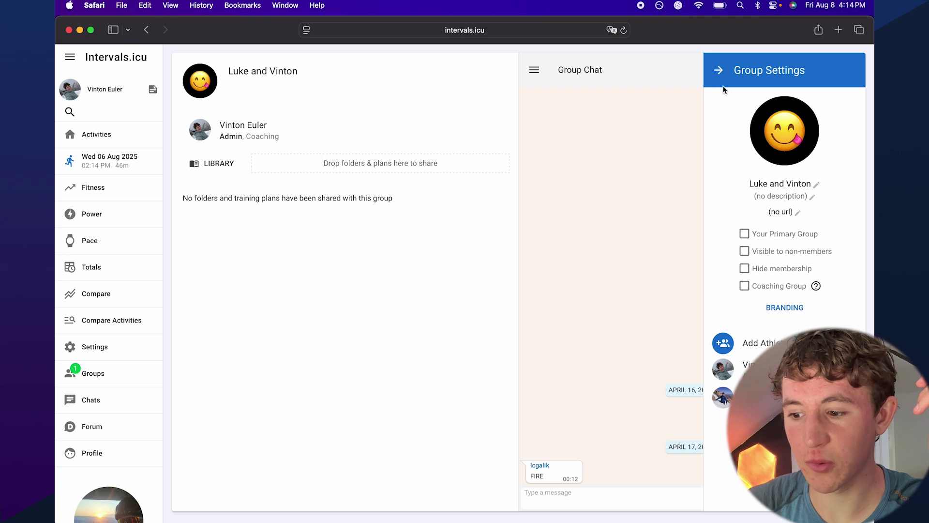
click(719, 70)
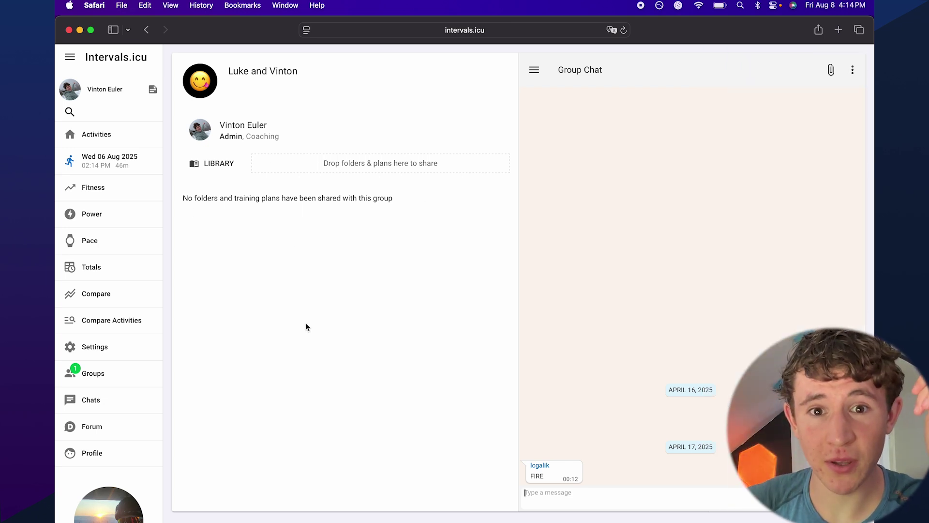
click(130, 375)
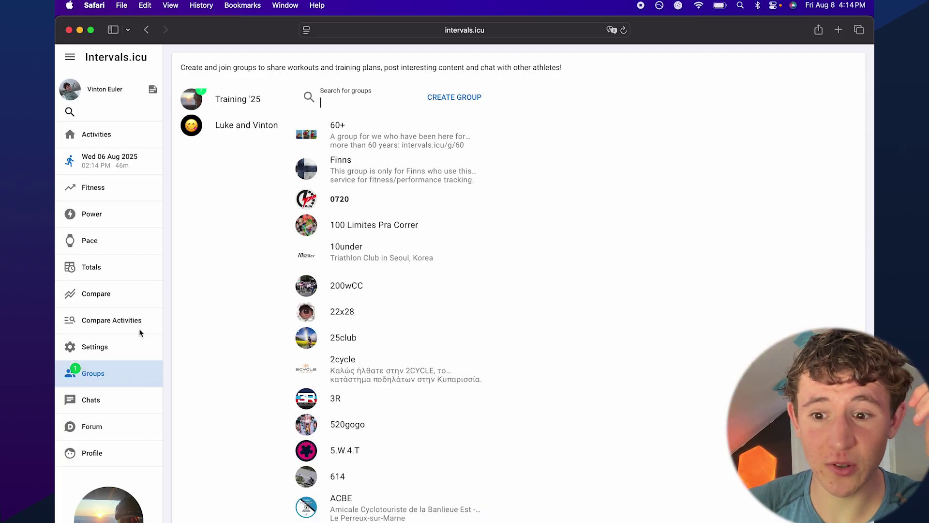
Open the second joined group, view the role options for its other member, and cancel without changing the role
click(245, 125)
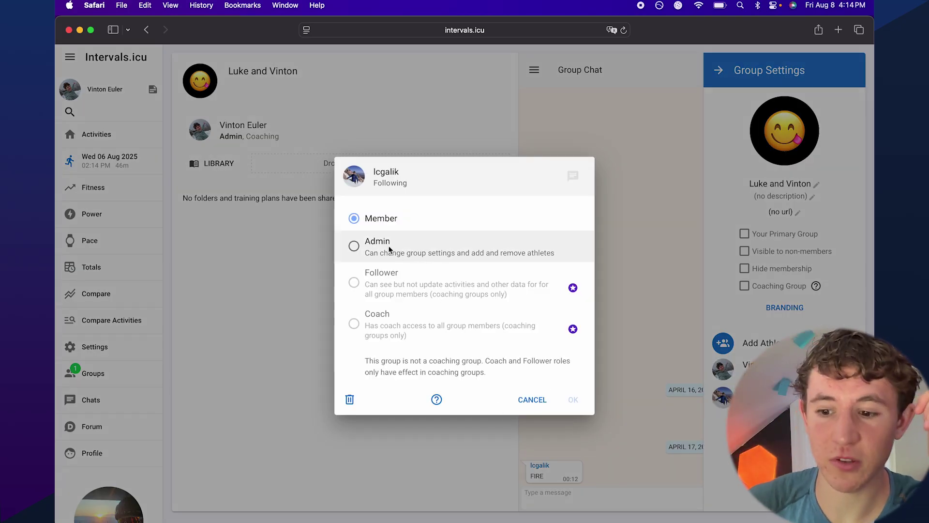
click(532, 401)
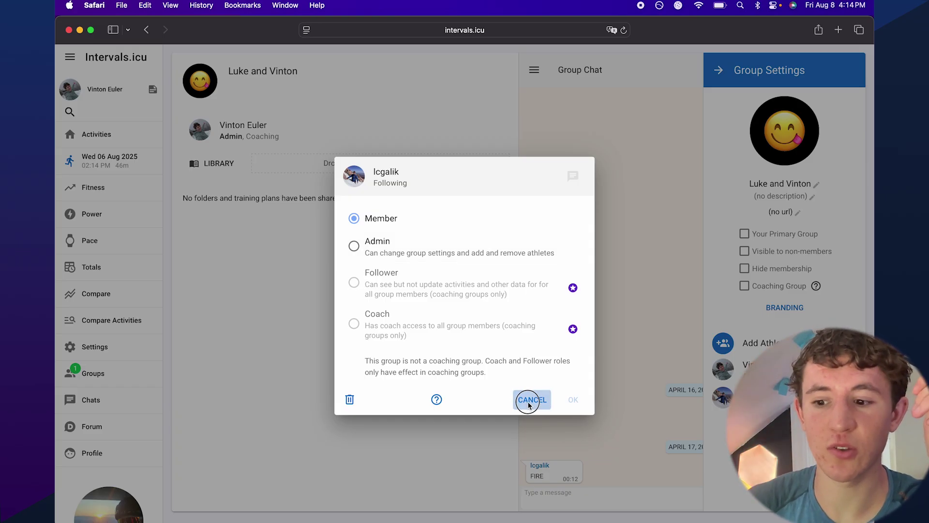
click(531, 400)
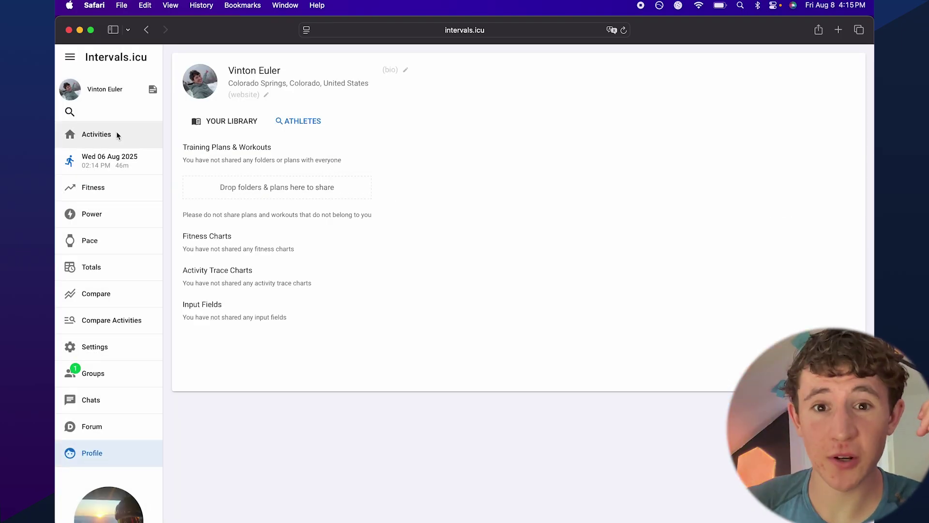
View the activities from the Activities page as a list and return to the calendar view
click(117, 133)
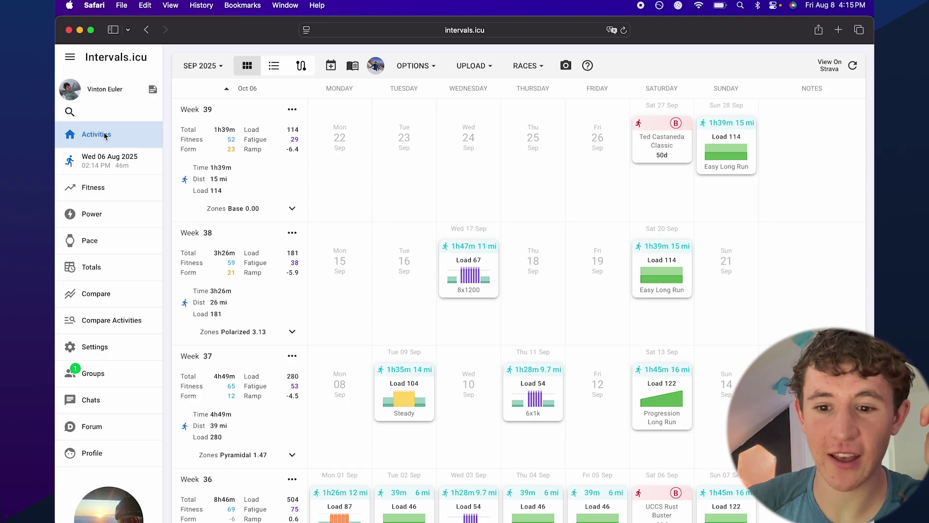
click(274, 66)
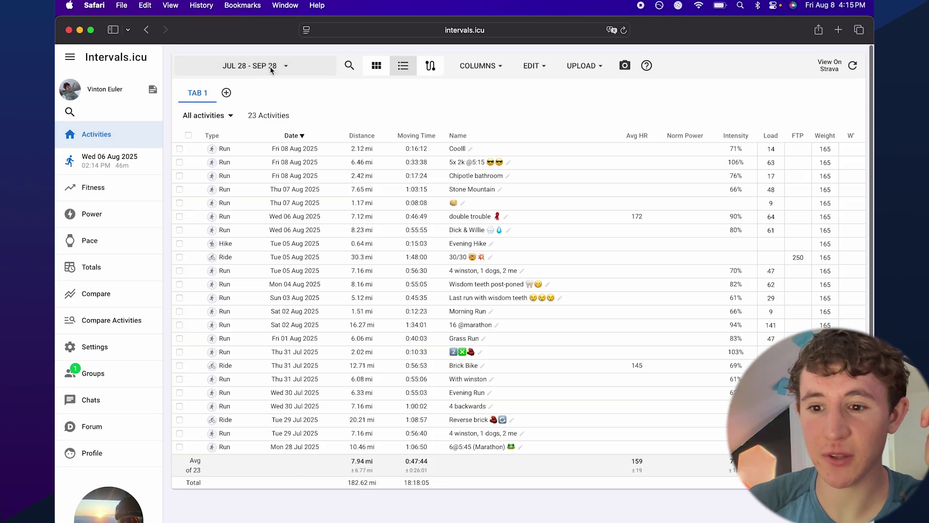
click(376, 66)
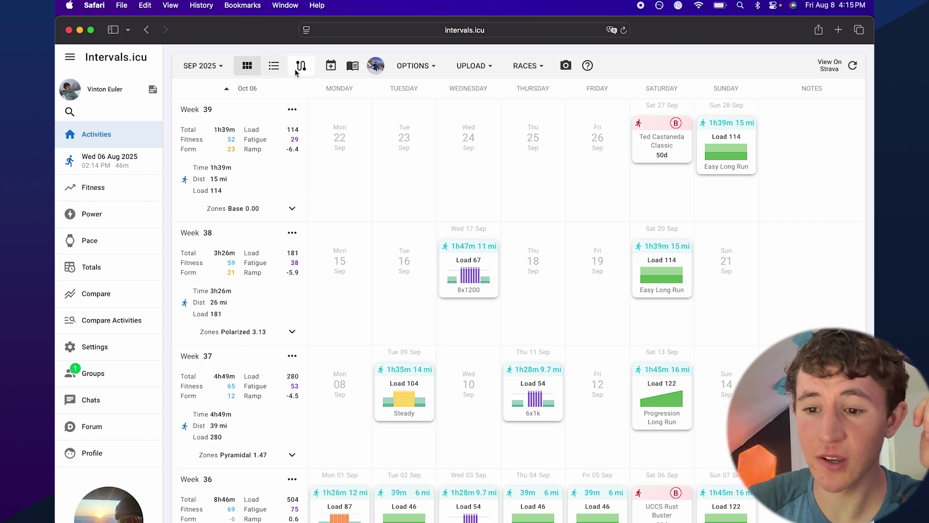
Look through the upcoming weeks and races and extend the calendar forward to the week of 17 November 2025
scroll(443, 231, down, 5)
scroll(442, 231, up, 5)
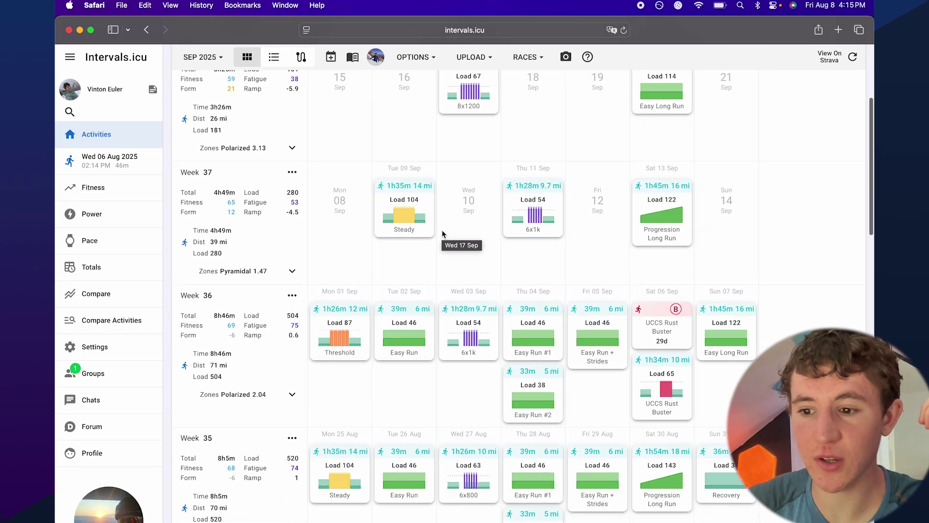
scroll(407, 183, up, 3)
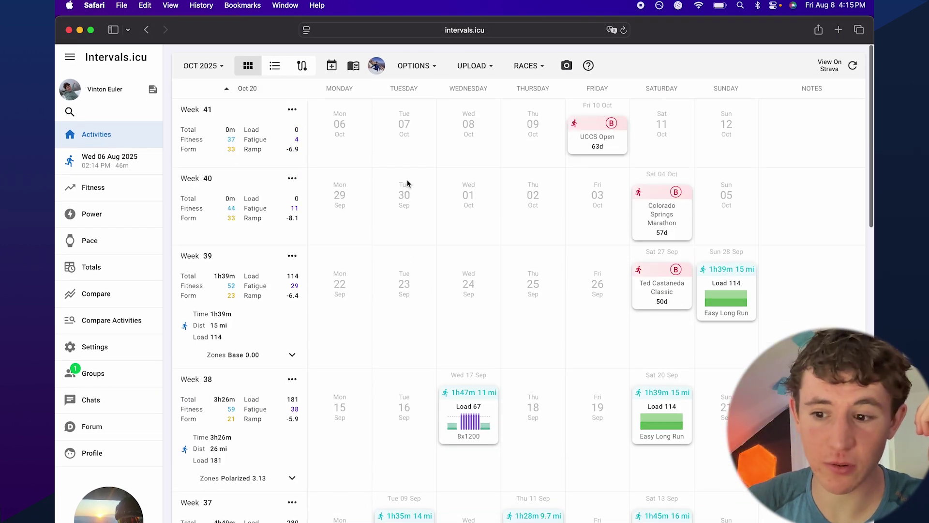
scroll(407, 188, up, 3)
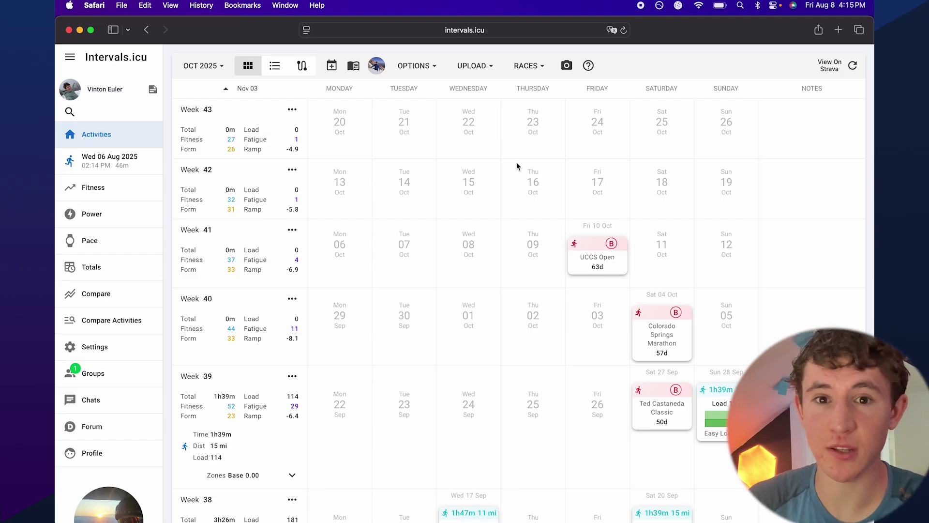
click(245, 88)
click(248, 89)
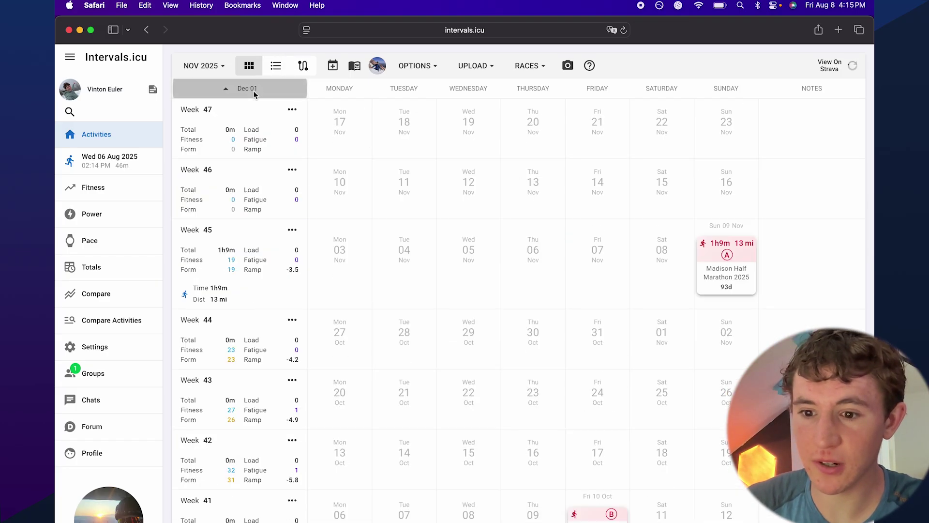
Start an A Race entry on 20 November 2025, name it Boston and set its type to Run
click(532, 127)
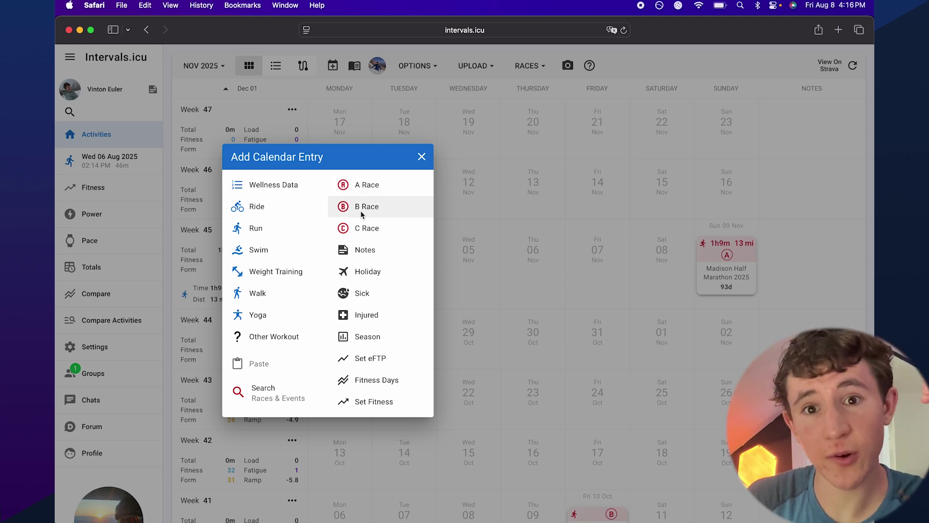
click(360, 186)
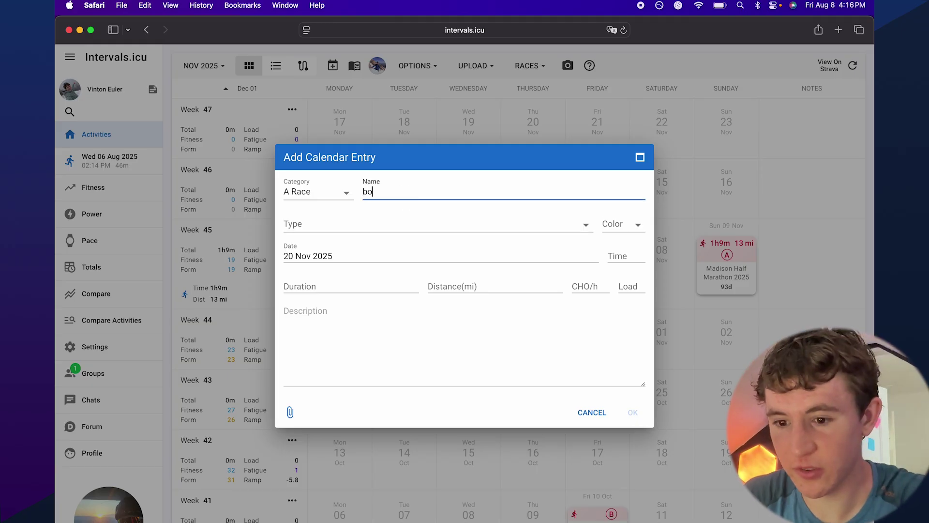
text(boston)
click(353, 226)
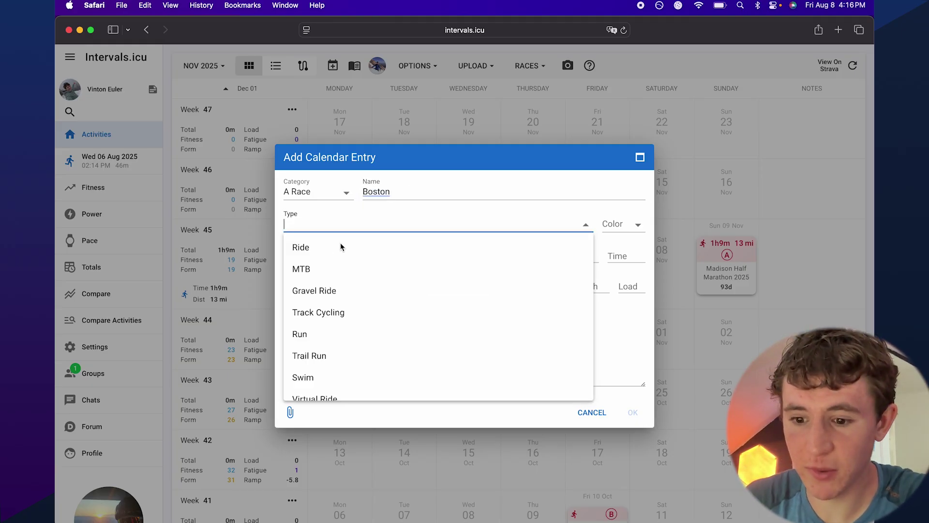
scroll(339, 285, down, 5)
scroll(339, 290, down, 3)
scroll(349, 271, up, 10)
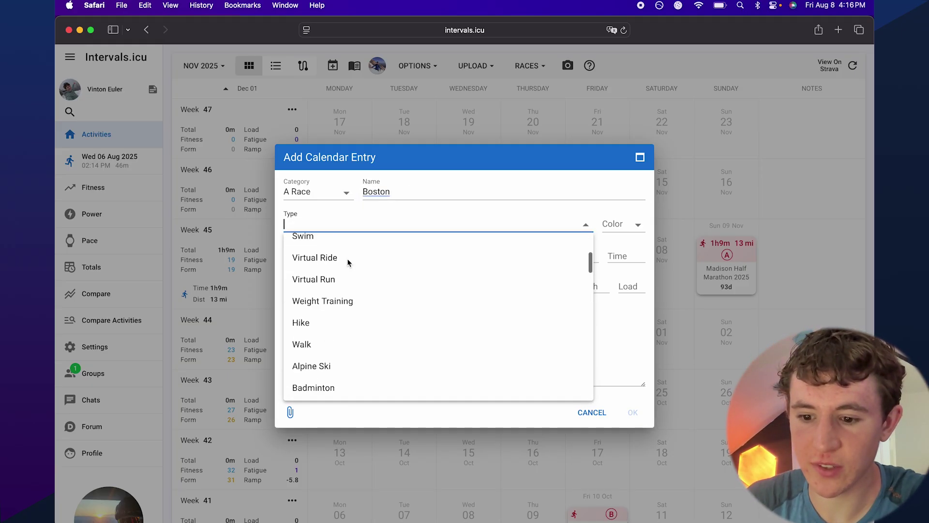
text(run)
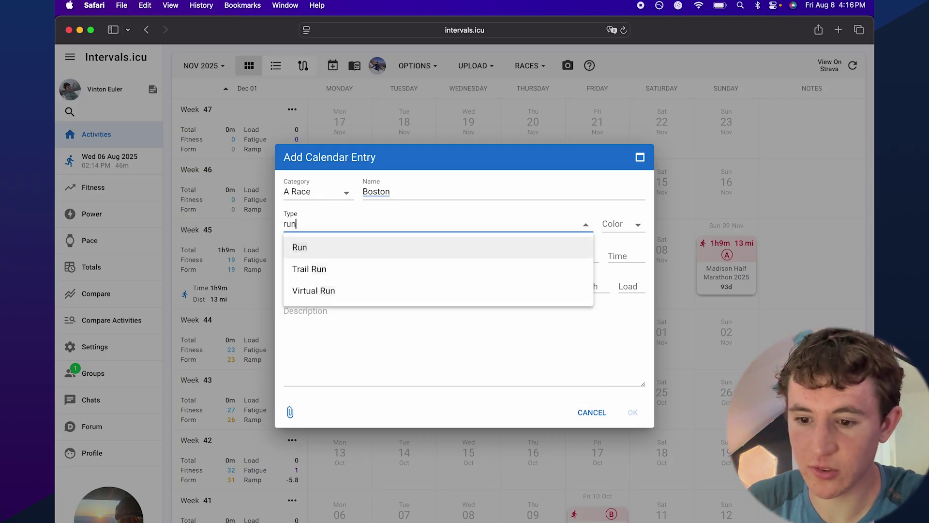
click(347, 248)
Set the Boston race's distance to 26.2 miles, leave duration and description empty, and save the entry
click(388, 287)
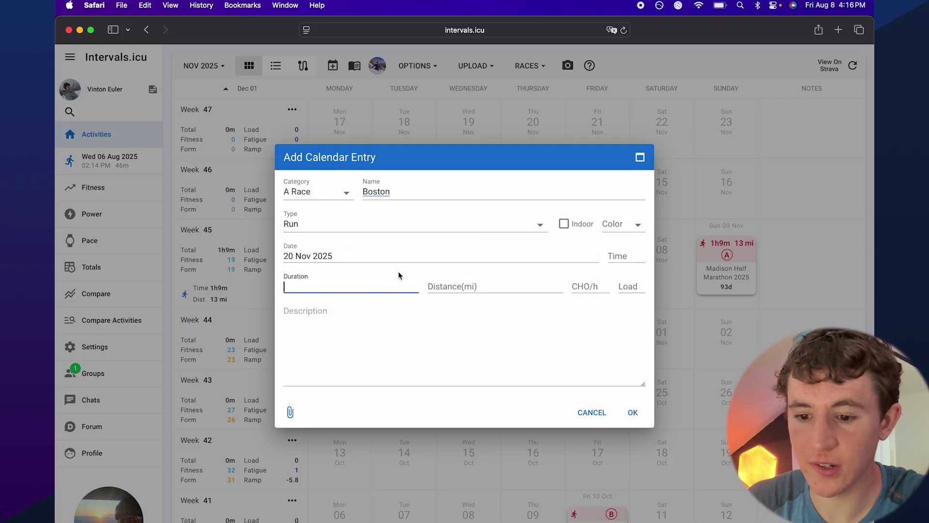
click(350, 332)
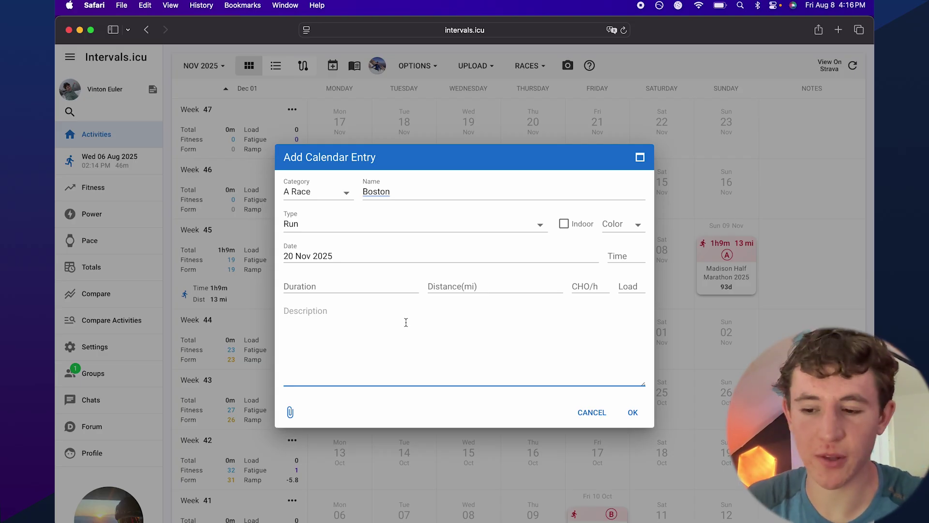
click(376, 330)
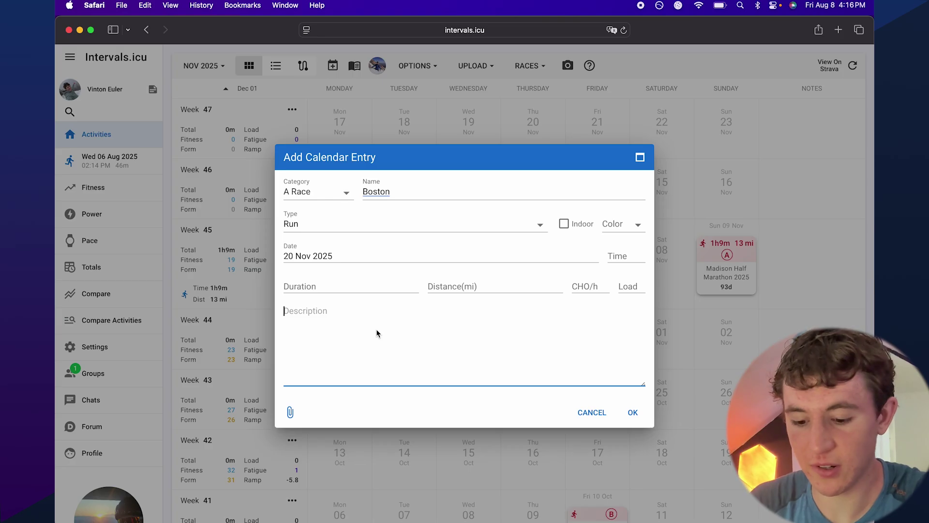
click(446, 289)
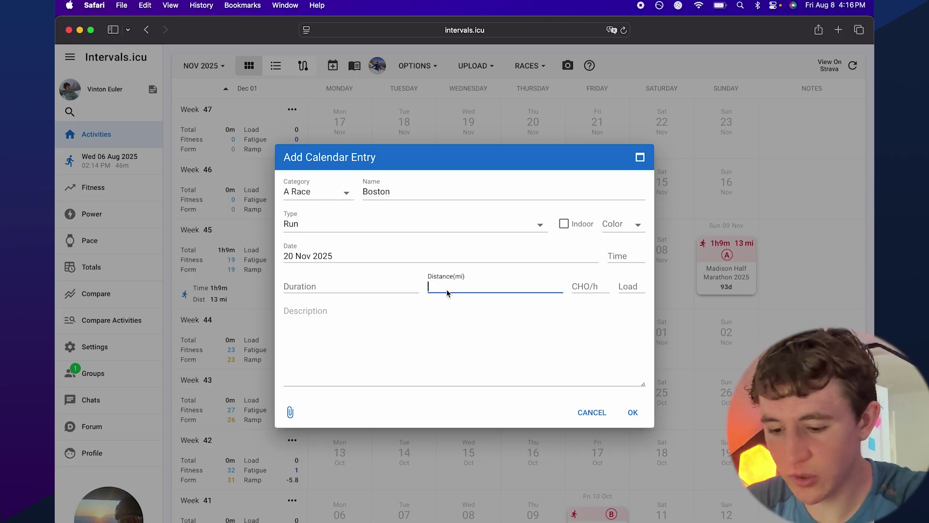
text(26.2)
click(356, 282)
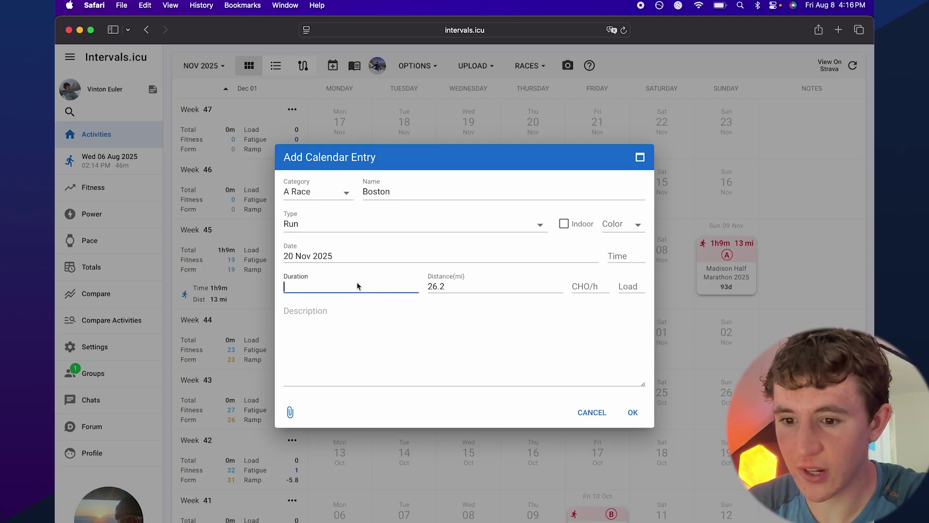
click(633, 413)
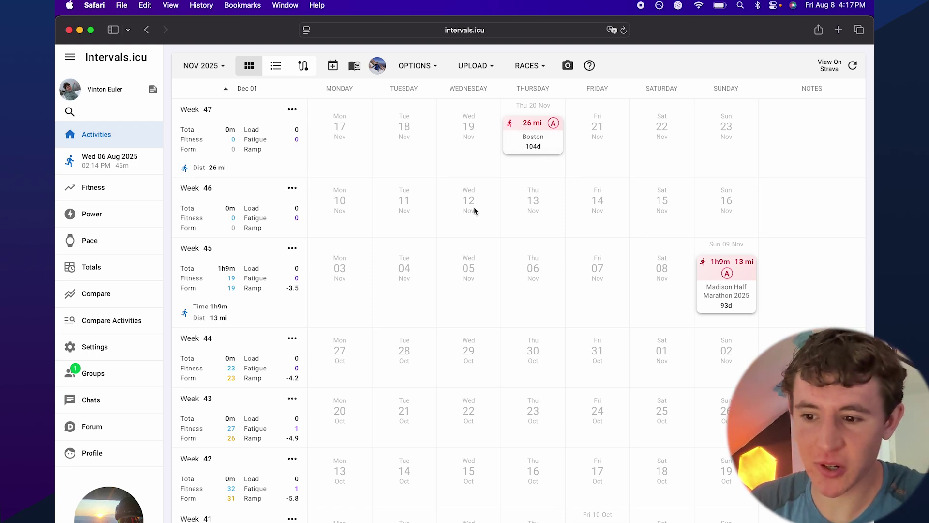
Start a Run workout entry on 30 October 2025 and name it Steady
scroll(478, 261, down, 2)
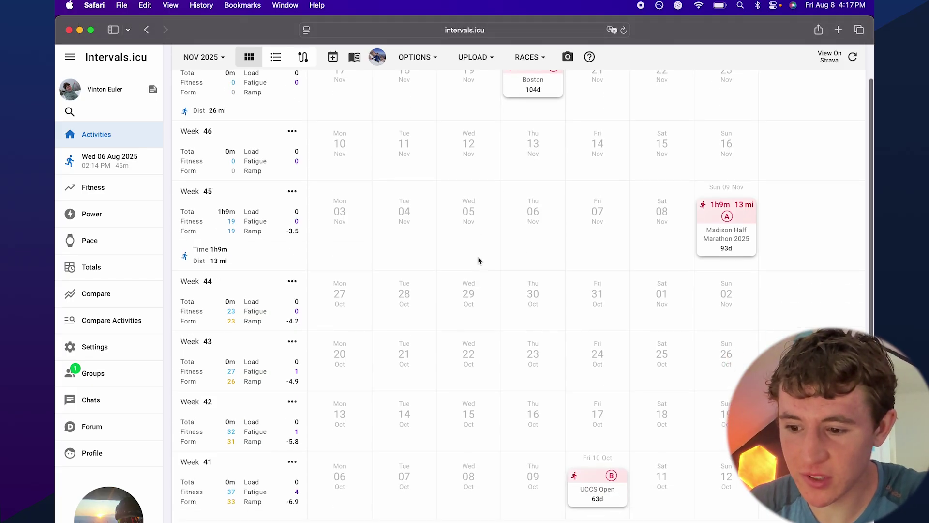
click(533, 295)
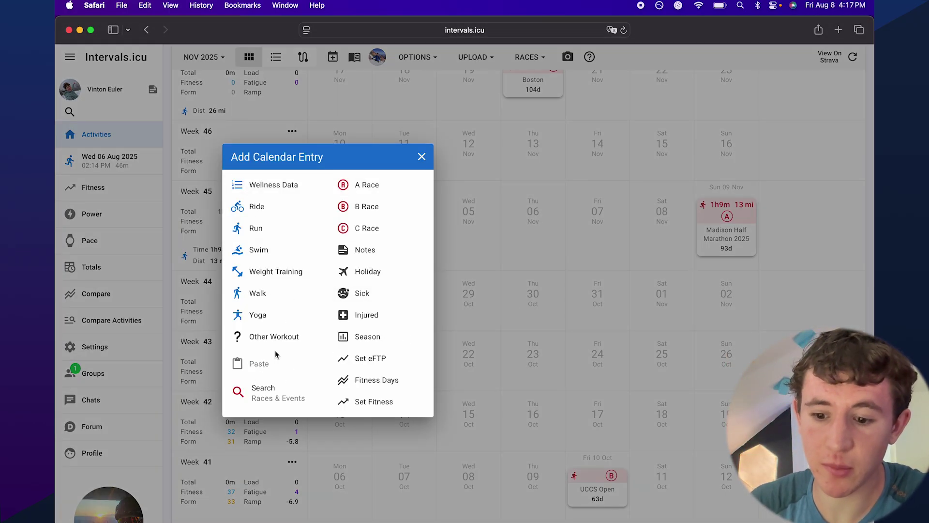
click(294, 228)
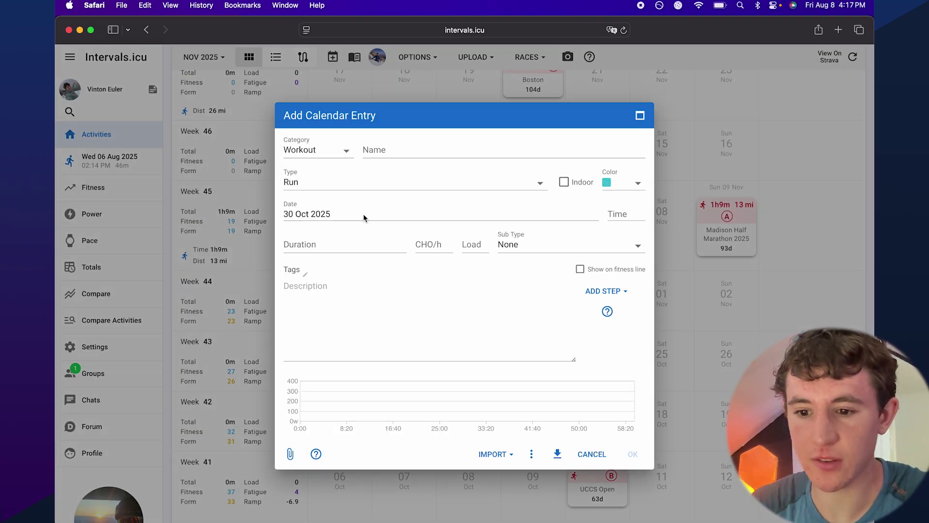
click(400, 153)
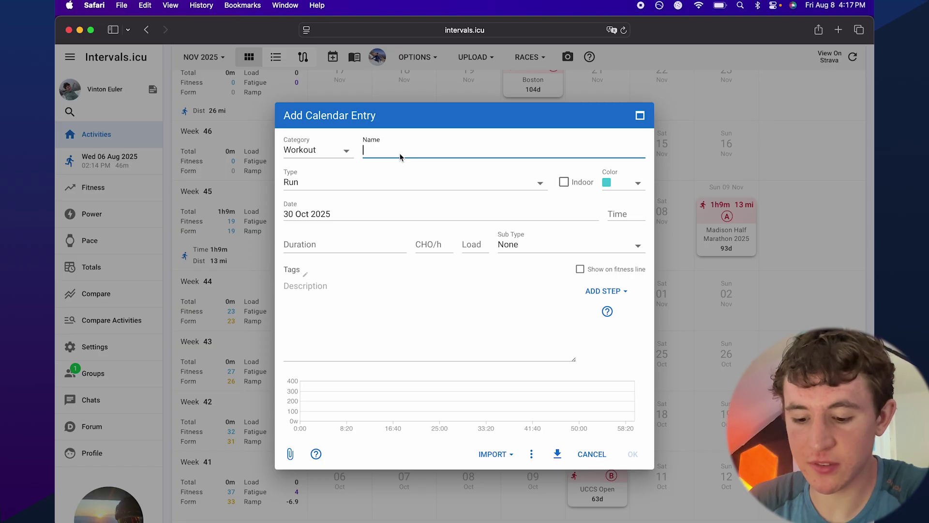
text(Steady)
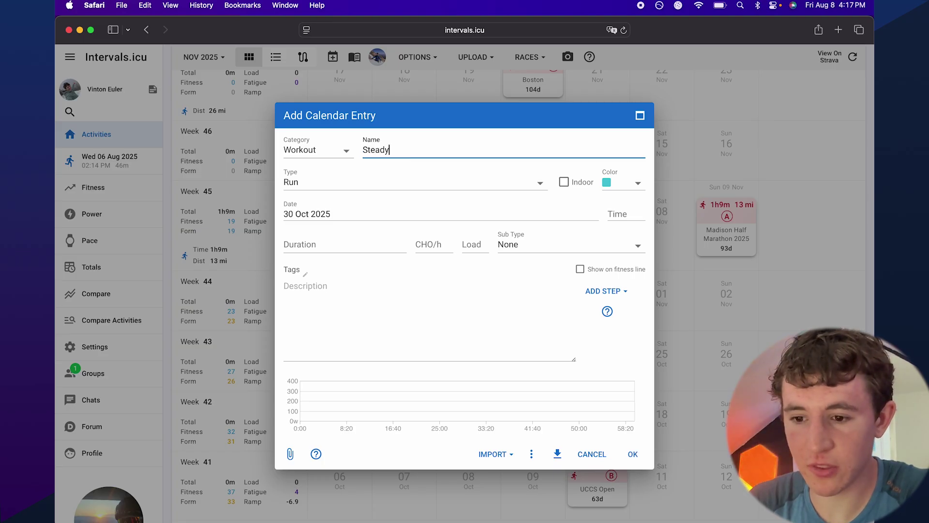
click(316, 285)
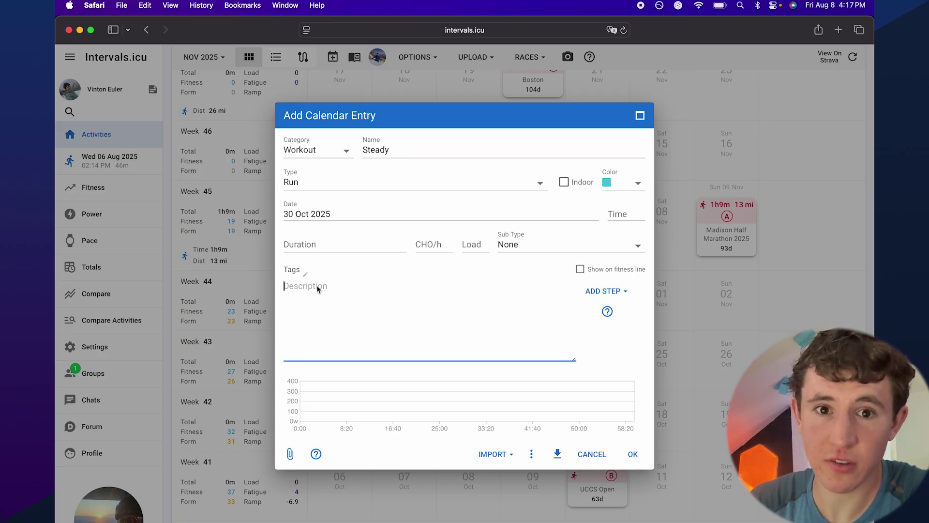
click(298, 257)
click(321, 308)
click(333, 247)
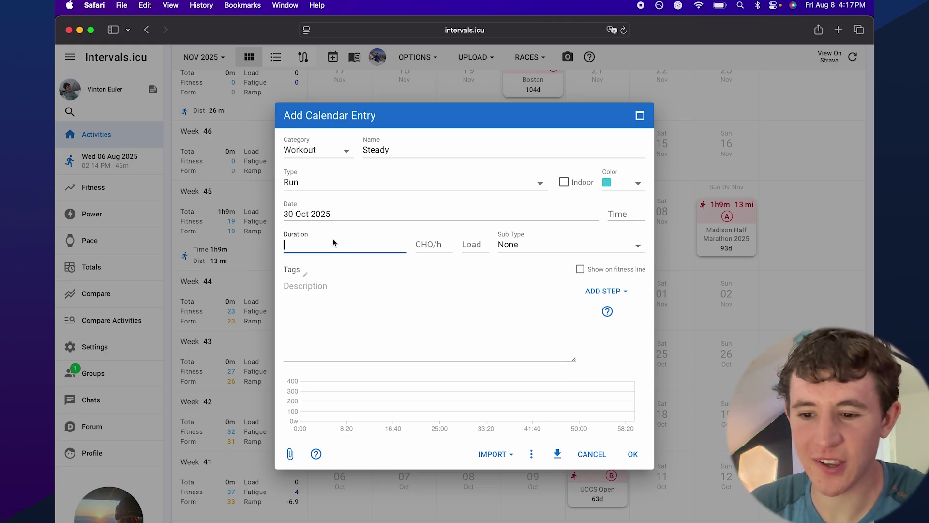
Enter a first step of 3 miles at z2 pace in the Steady workout's description
click(319, 297)
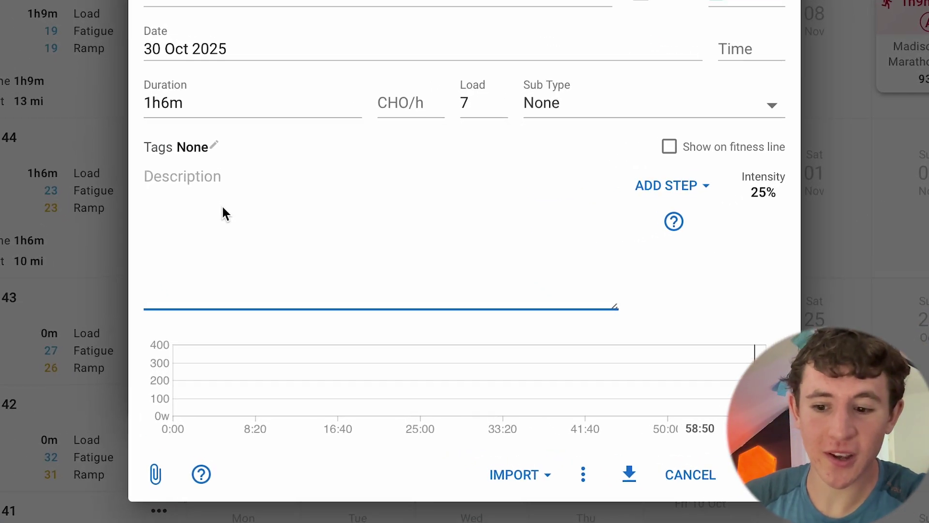
text(- )
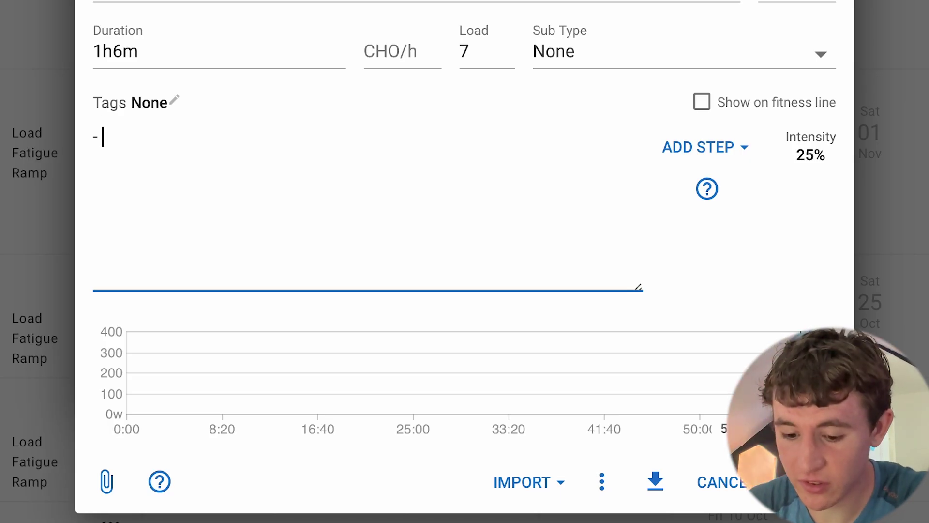
text(3 mil)
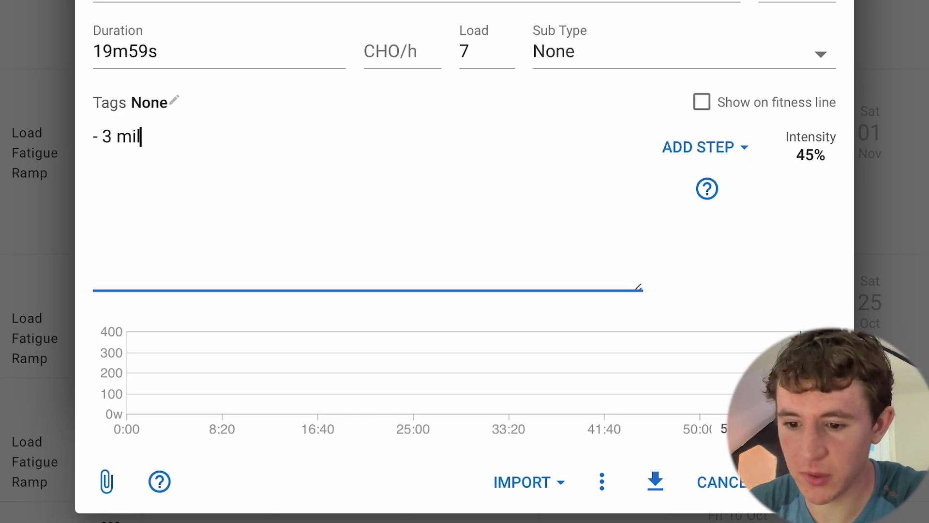
text(es z2 pace)
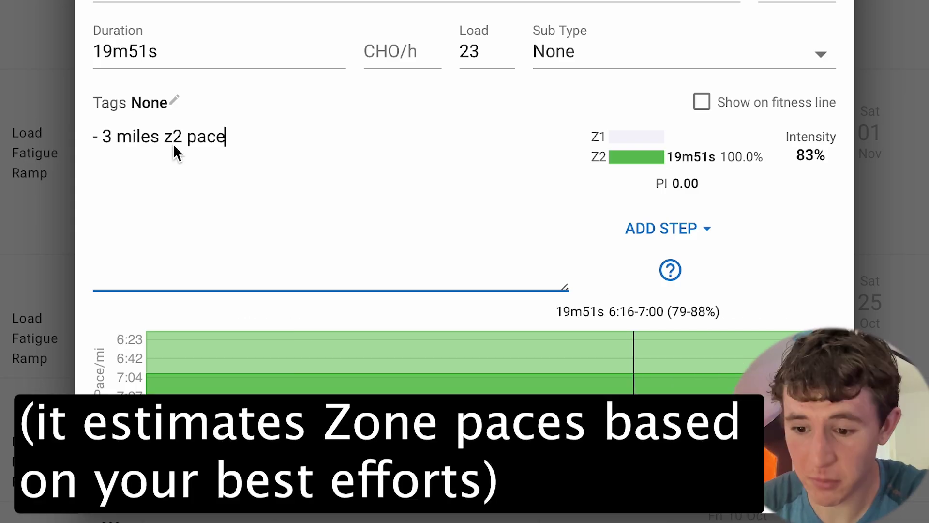
Add a second line to the workout description for 7 miles at z4 pace
key(Return)
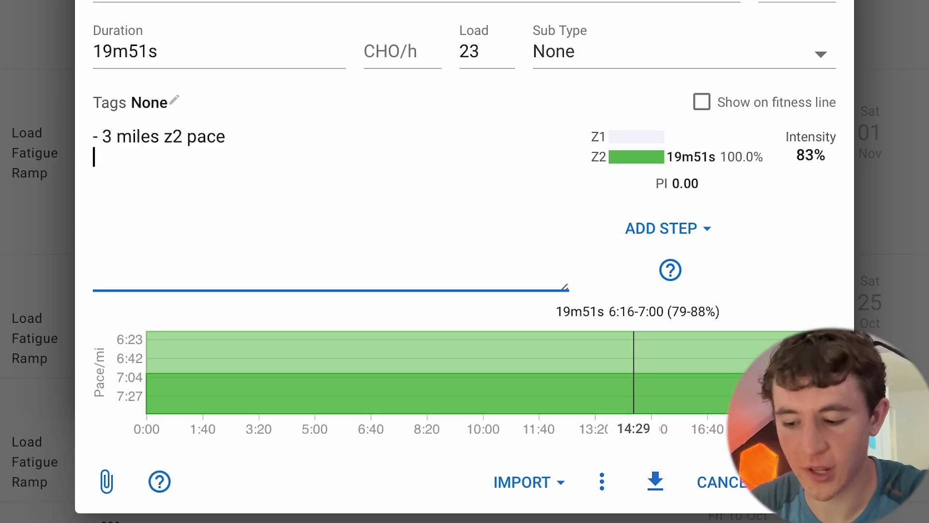
text(-)
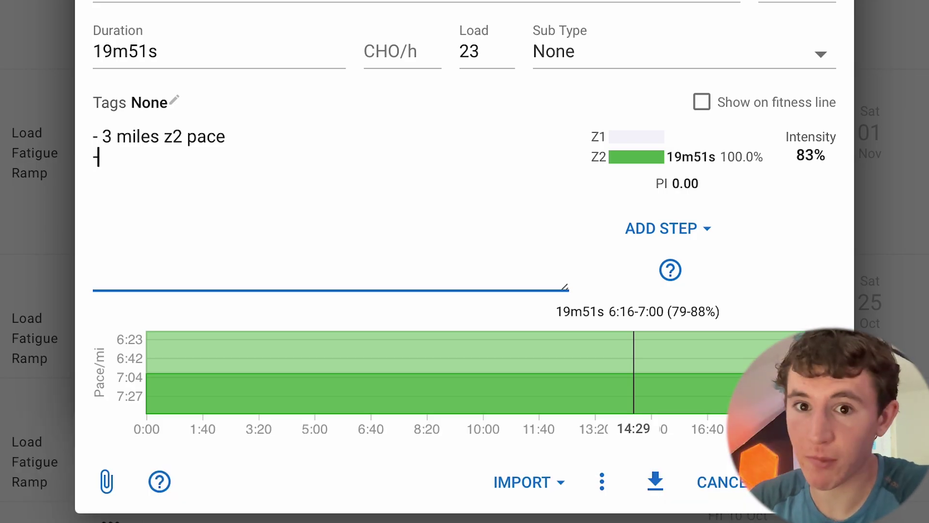
key(BackSpace)
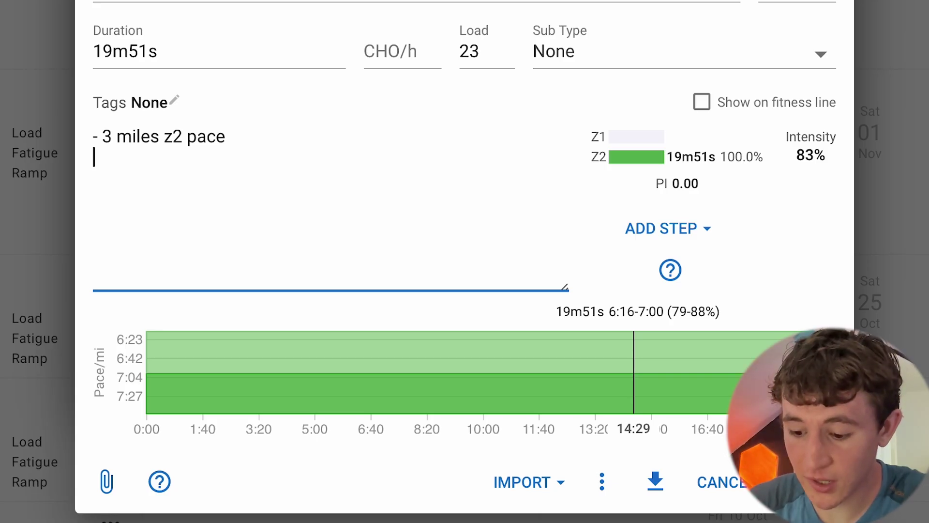
text(- 7m)
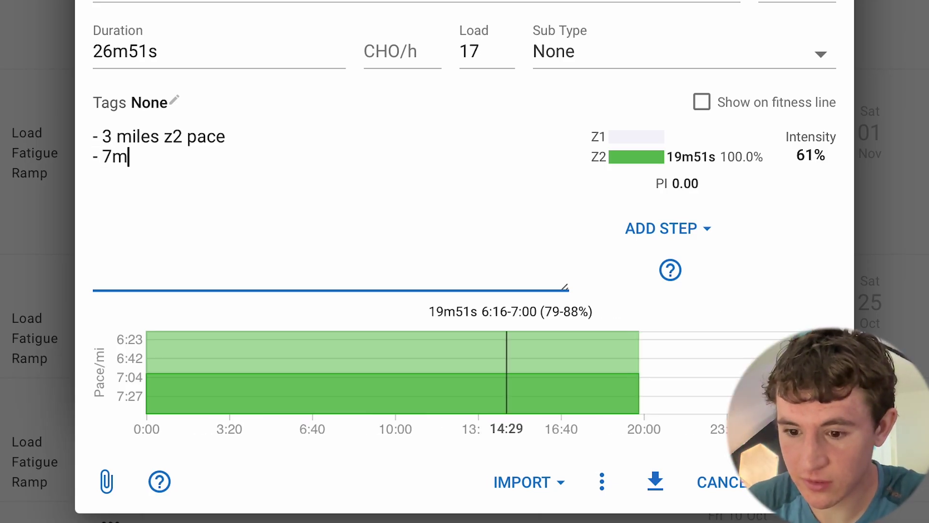
key(BackSpace)
text(m)
key(BackSpace)
text(miles z)
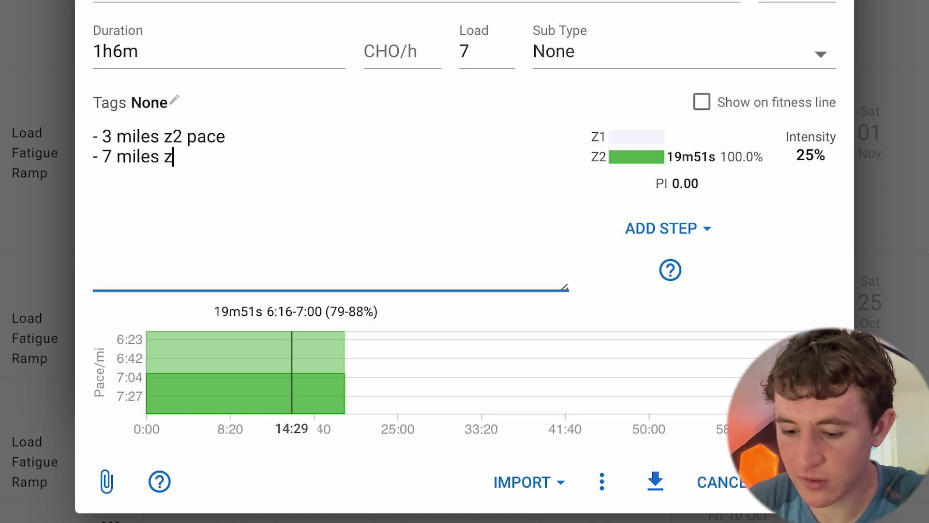
text(5)
key(BackSpace)
text(4)
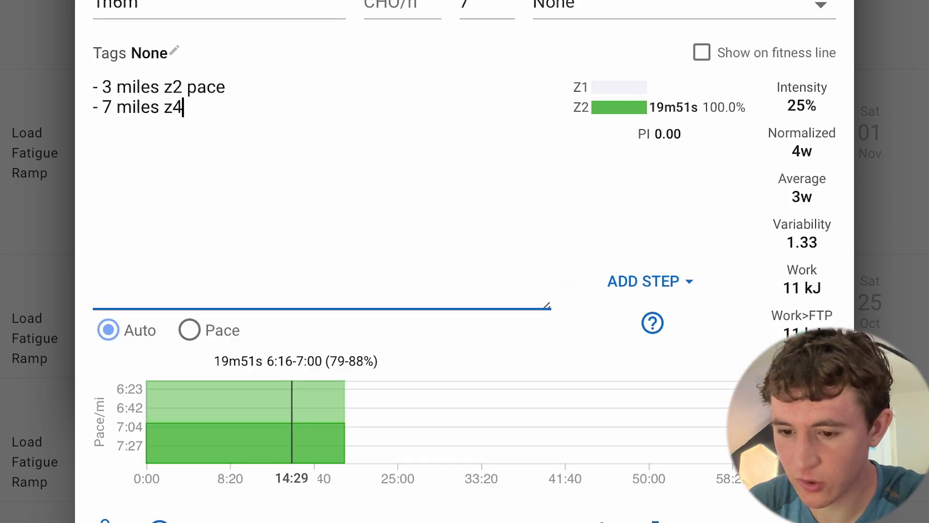
text( pace)
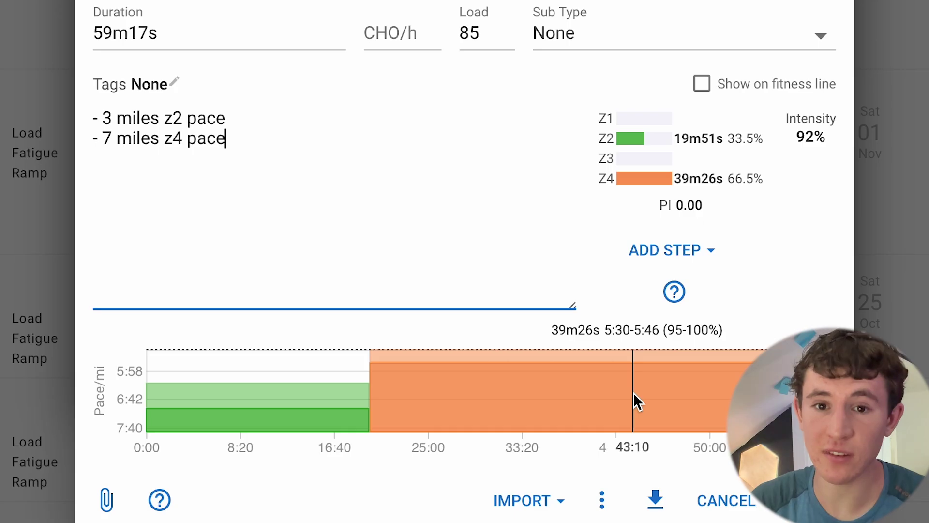
Add a third line to the workout description for 2 miles at z2 pace
key(Return)
text(- )
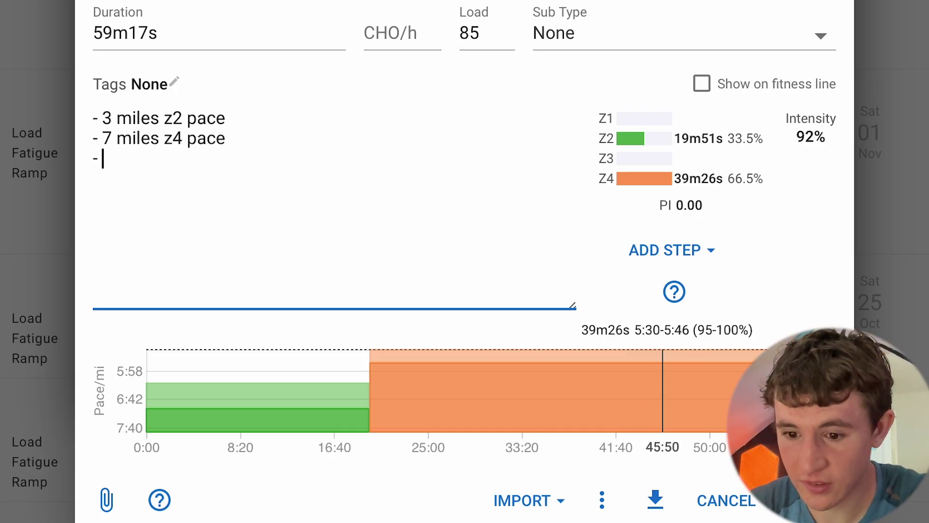
text(2 miles z)
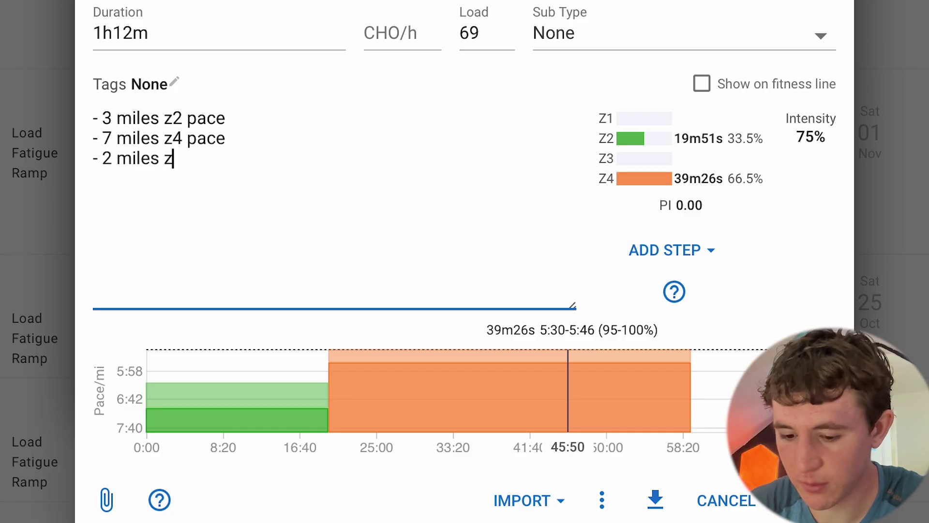
text(2 pac)
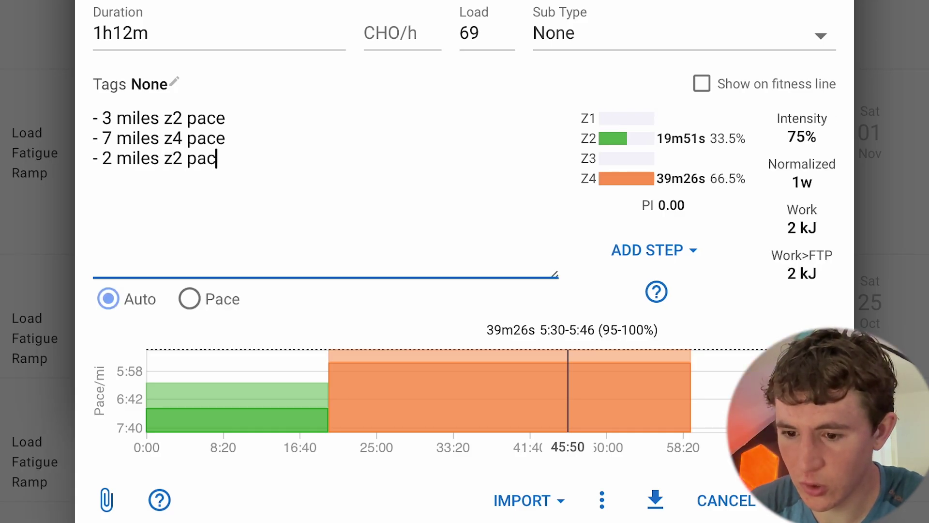
text(e)
key(Return)
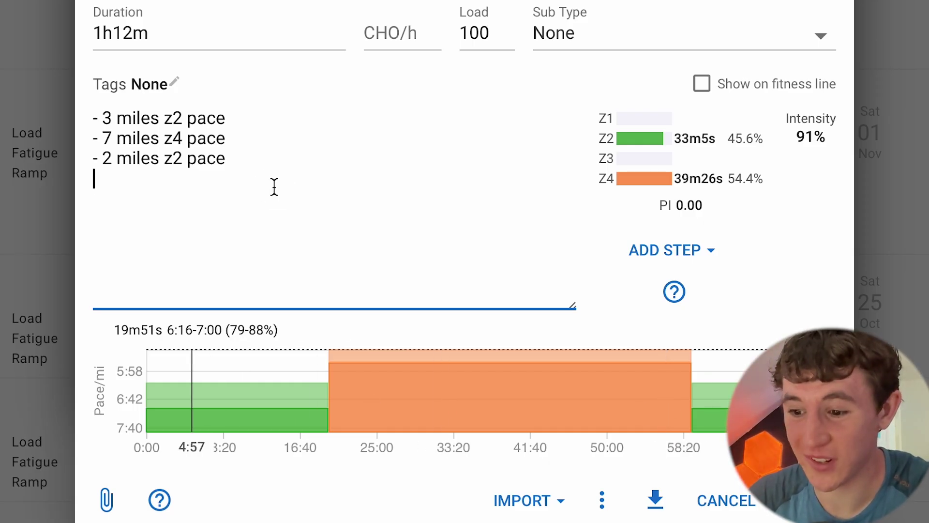
Add a separate 2x repeat block with the lines "- 100 meters 15 seconds" and "- 15 seconds rest standing"
text(-)
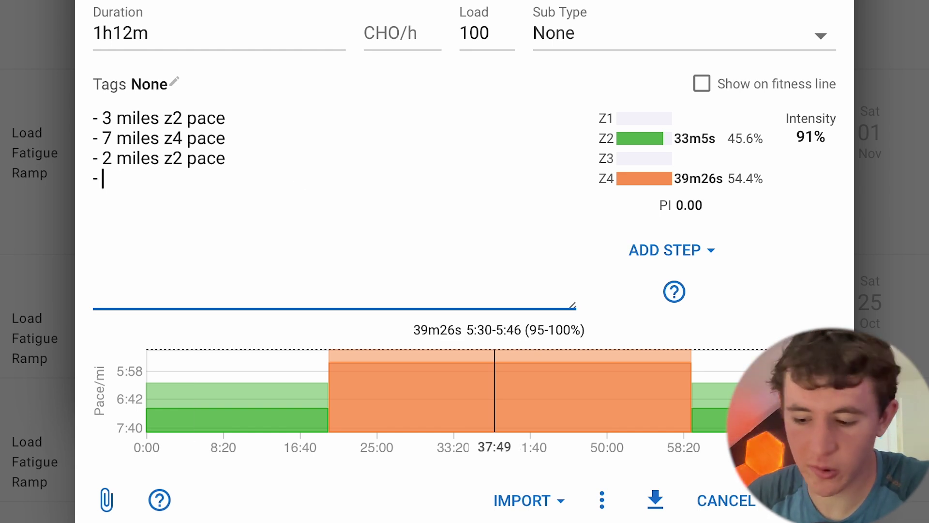
text(100m)
key(BackSpace)
text(meters 15 seconds)
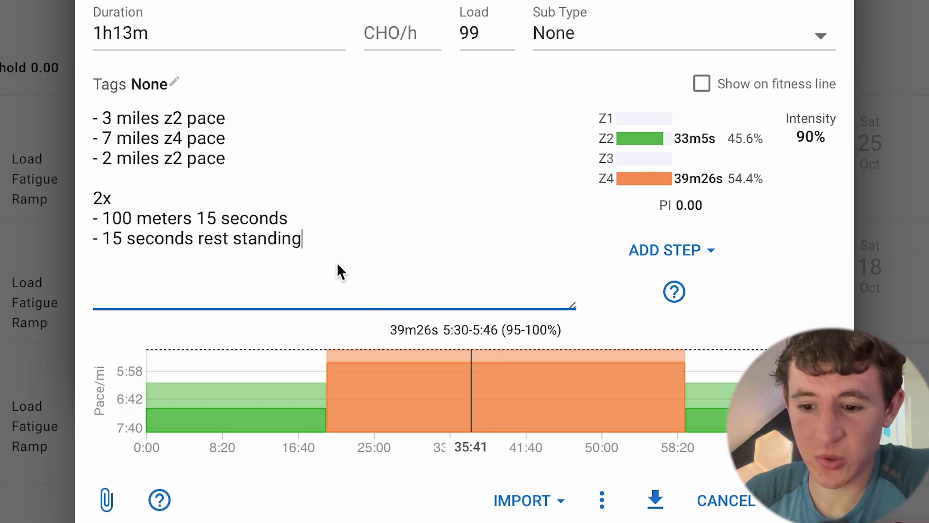
drag(118, 197, 94, 196)
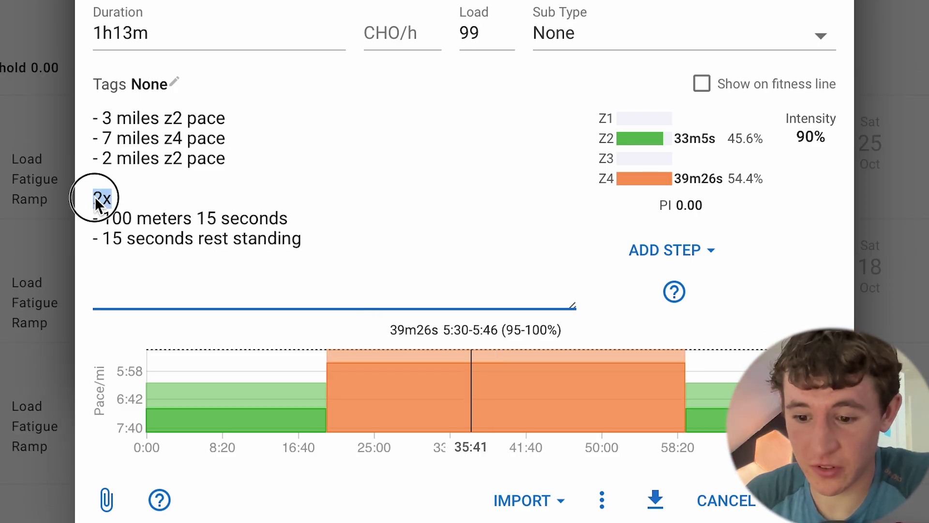
click(102, 199)
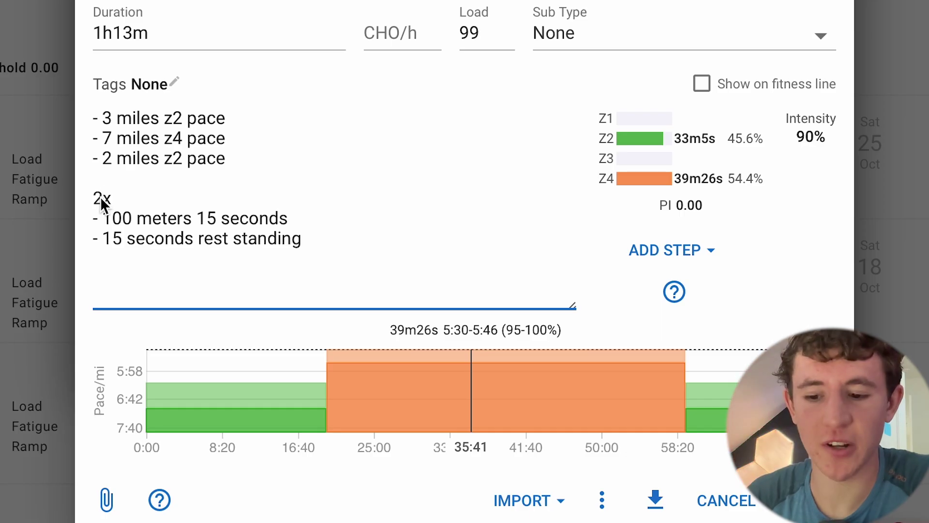
click(107, 222)
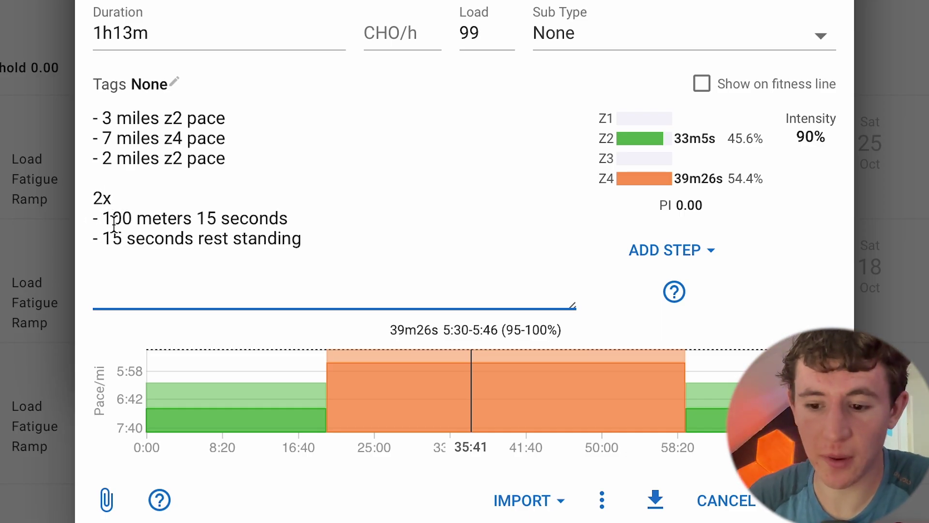
drag(102, 221, 138, 223)
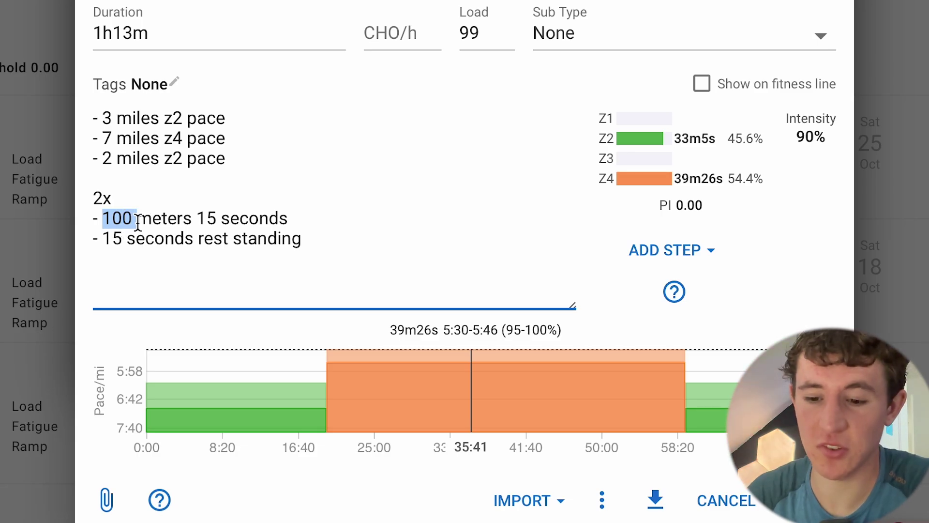
click(137, 224)
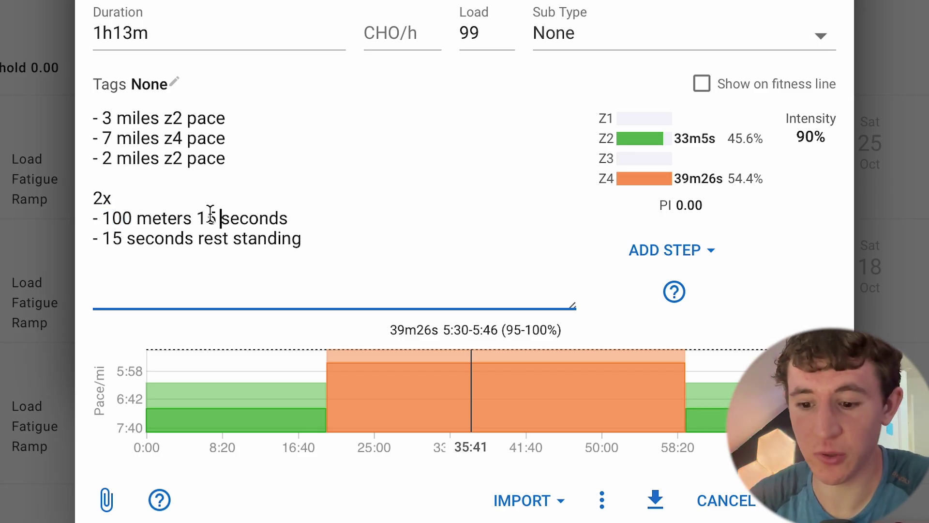
Append "z5 pace" to the 100 meters 15 seconds line of the repeat block
drag(134, 217, 292, 224)
click(293, 224)
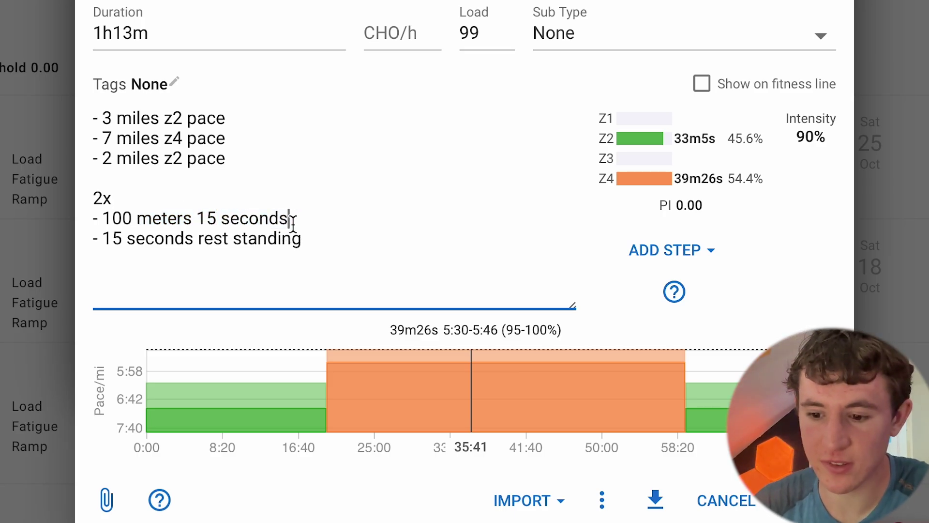
text(zz)
key(BackSpace)
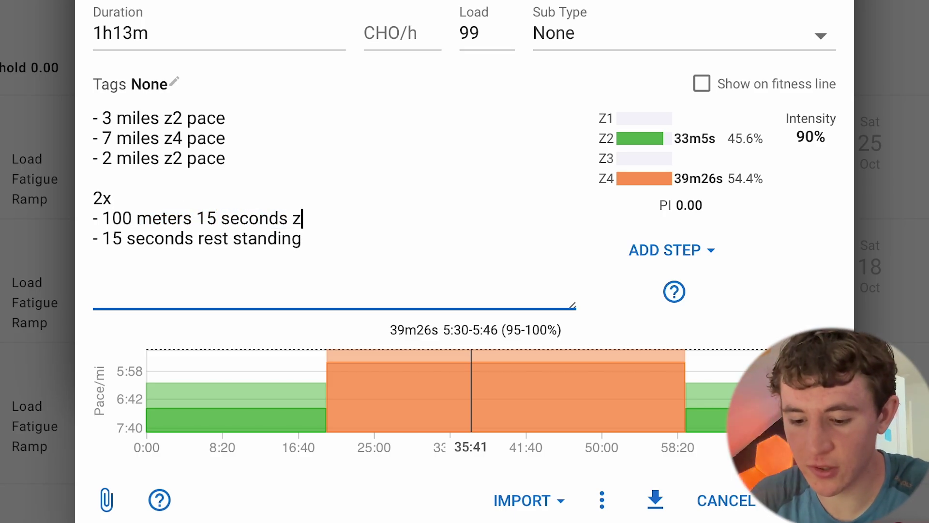
text(5 p)
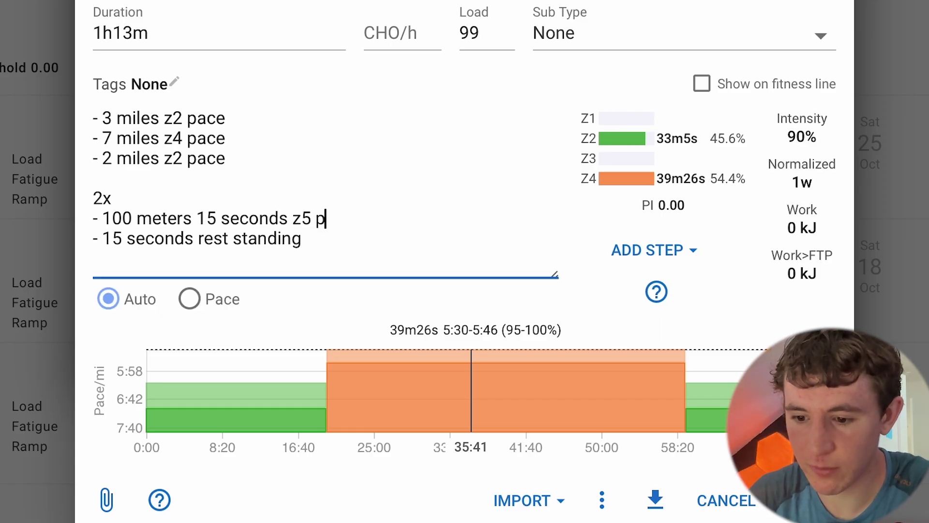
text(ace)
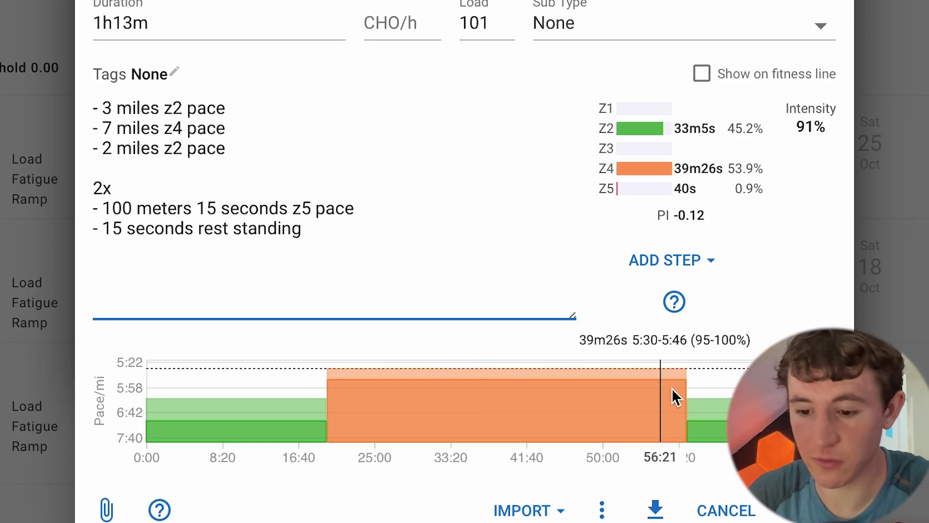
Keep the 15 seconds rest standing line as written and save the Steady workout
click(136, 228)
click(341, 230)
drag(302, 232, 105, 228)
click(319, 225)
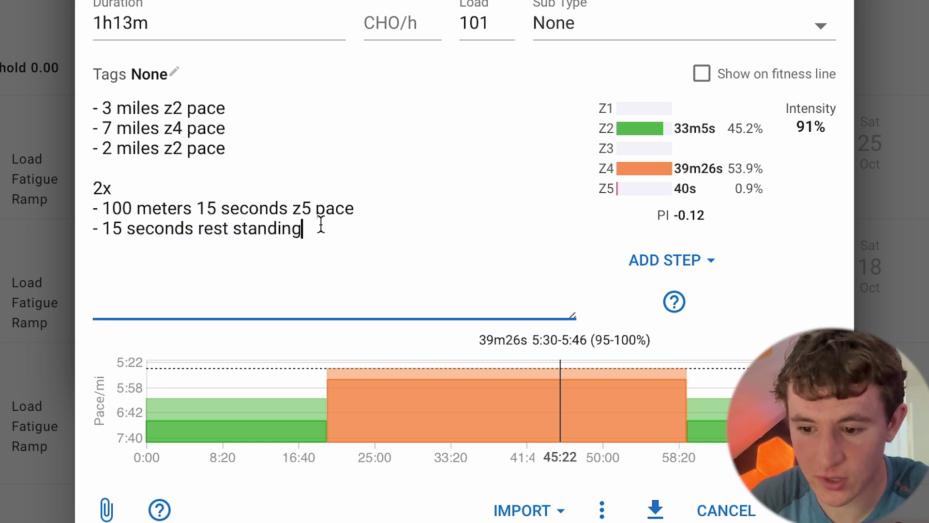
click(152, 228)
click(302, 213)
click(303, 226)
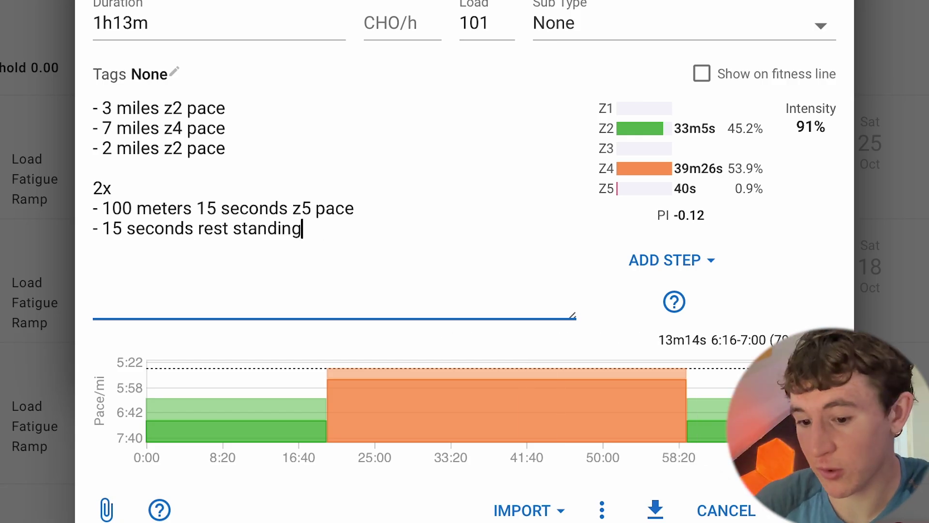
click(805, 510)
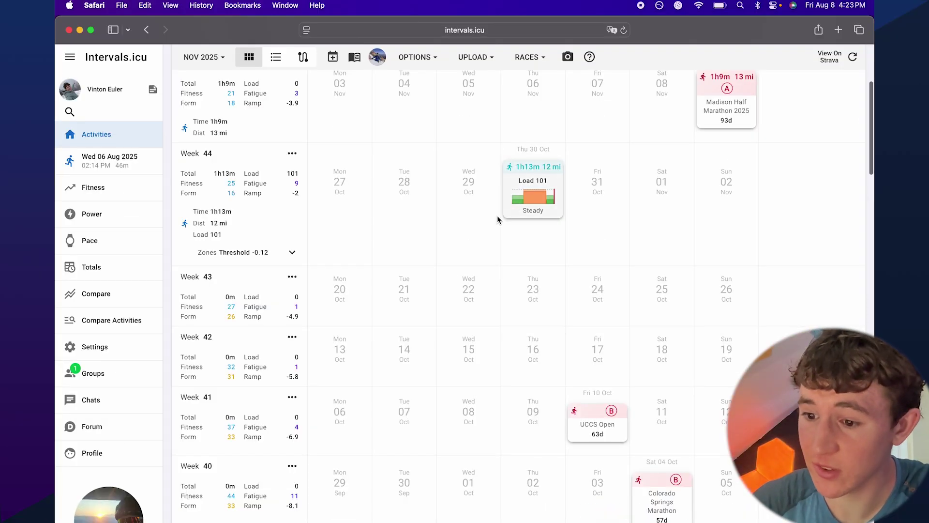
Copy the Steady workout from 30 October to 29 October, and from there to 22 October
drag(524, 198, 477, 197)
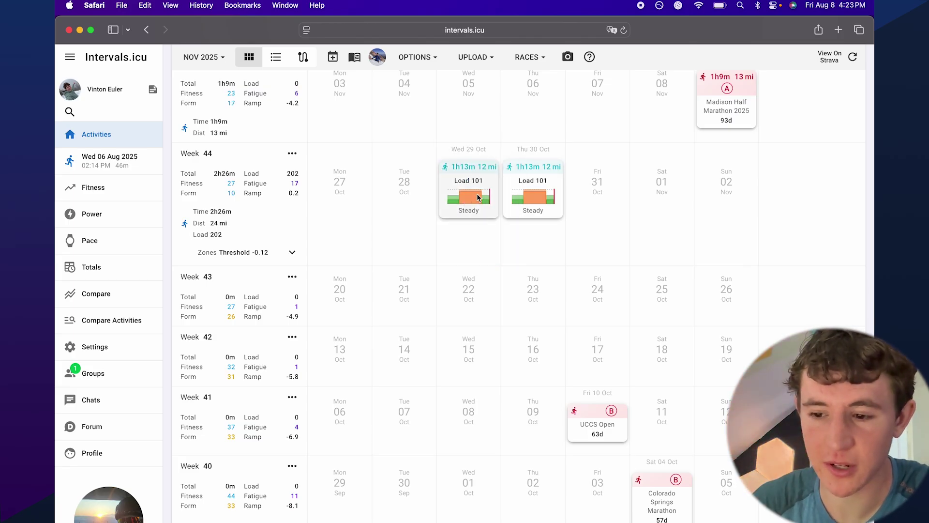
drag(477, 198, 475, 296)
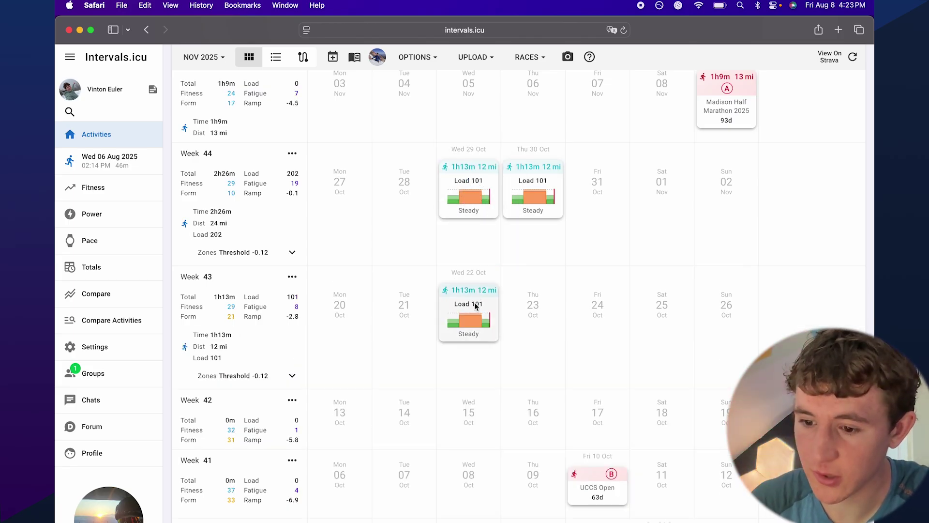
Start a run workout named "track 400s" on 24 October and begin its description
click(598, 311)
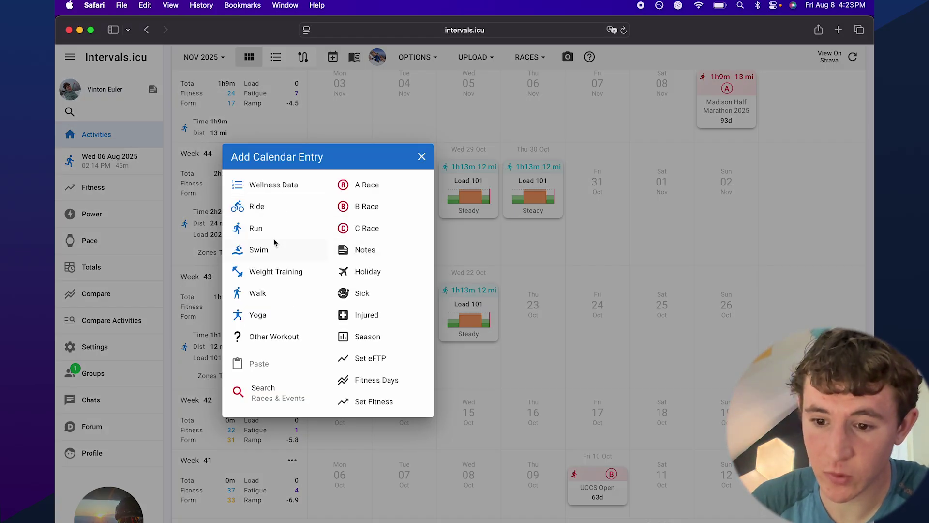
click(274, 233)
click(369, 300)
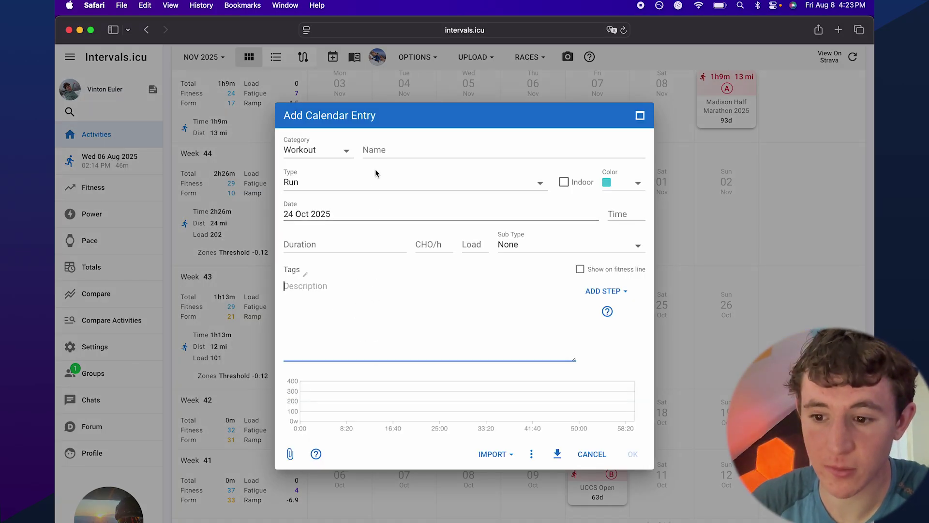
click(388, 144)
click(353, 291)
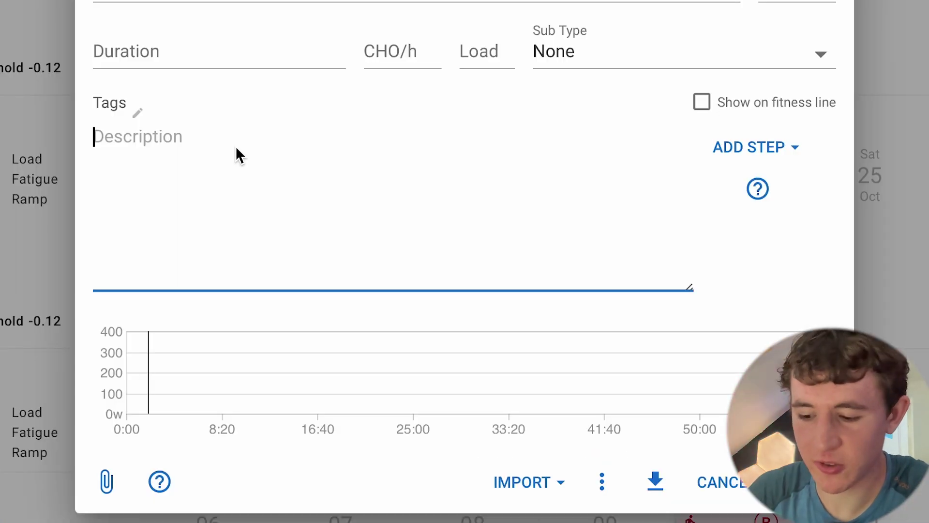
Write the warm-up line "- 2 miles wu z1 pace" in the description, followed by a blank line
text(-)
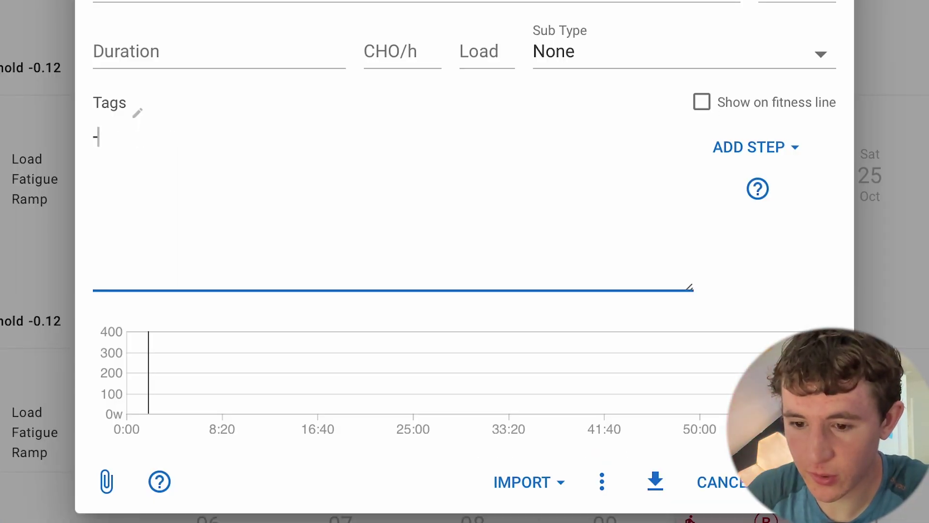
text( 2 miles)
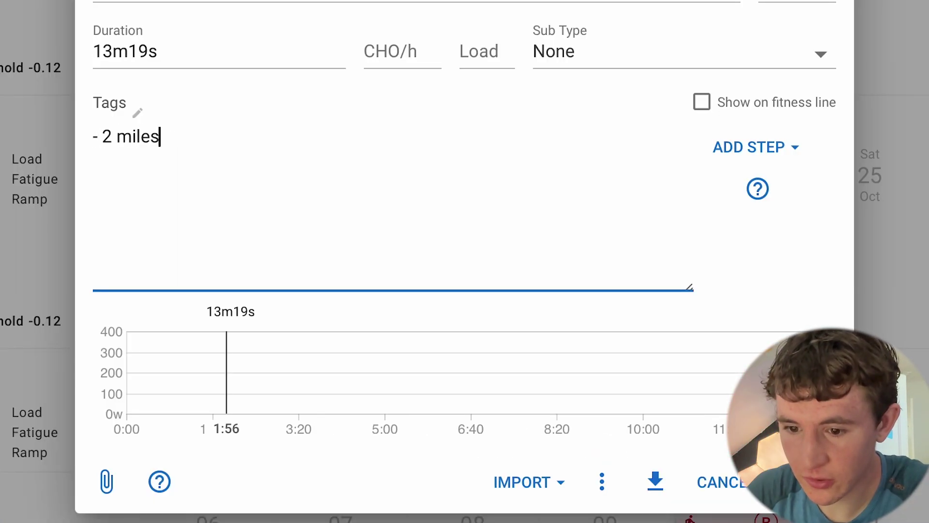
text( wu z1 pace)
key(Return)
text(d)
key(BackSpace)
text(4)
key(BackSpace)
key(Return)
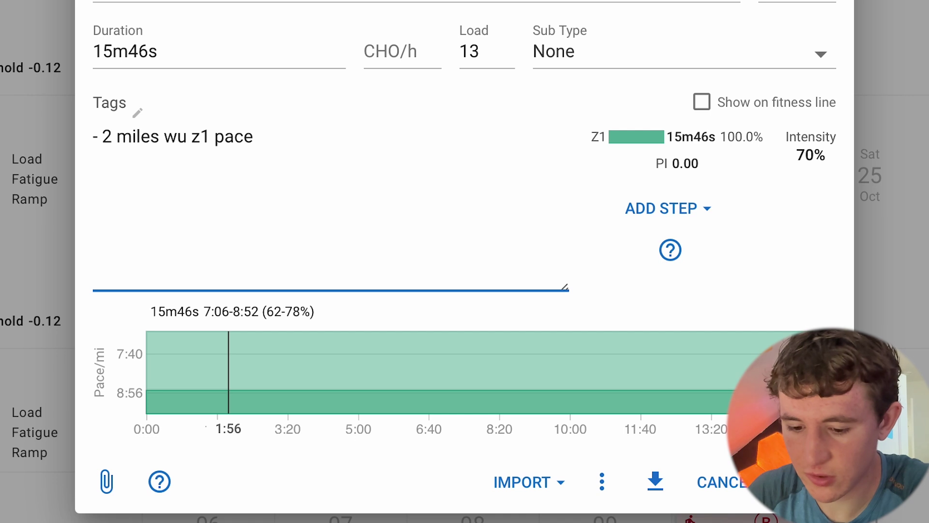
Add a 4x block with "- 400 meters z5 pace", "- standing rest 15s", "- jogging rest 70s z1 pace" and "- standing rest 15s"
text(4x)
key(Return)
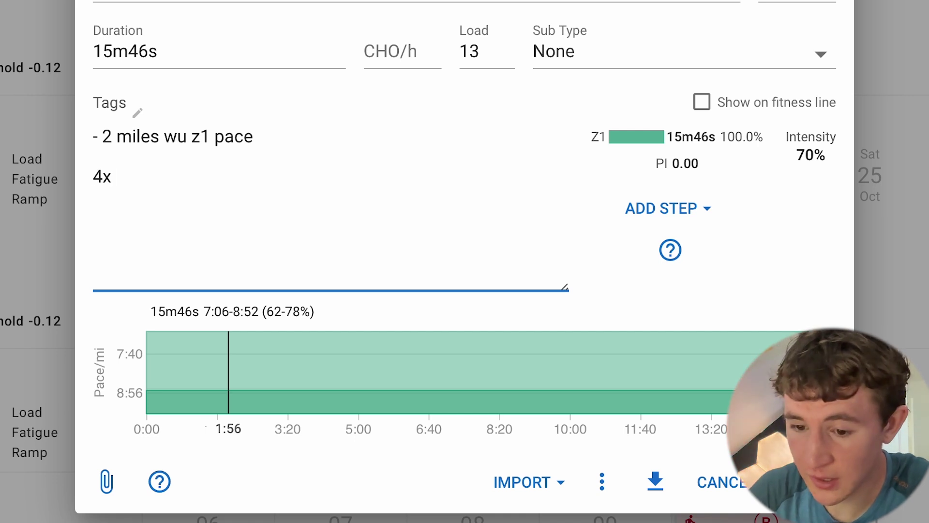
text(- 400 meters z5 pace)
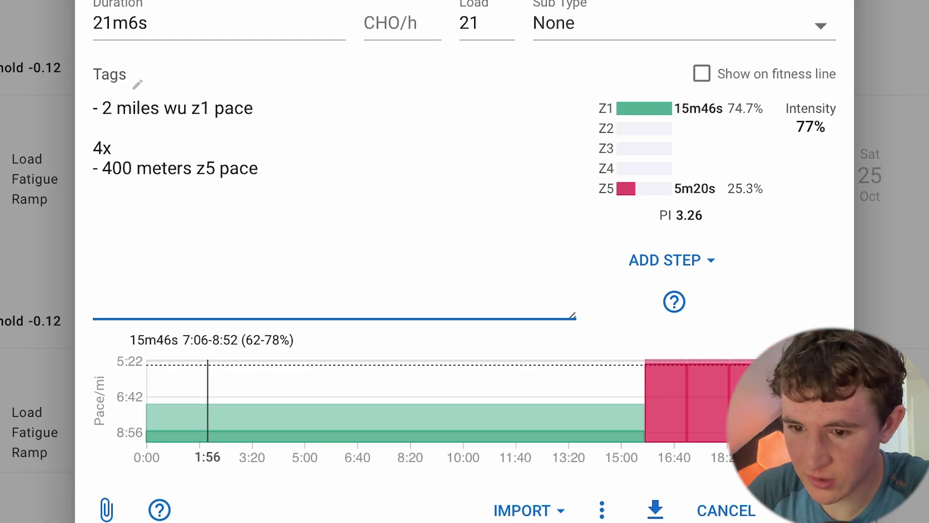
key(Return)
text(- )
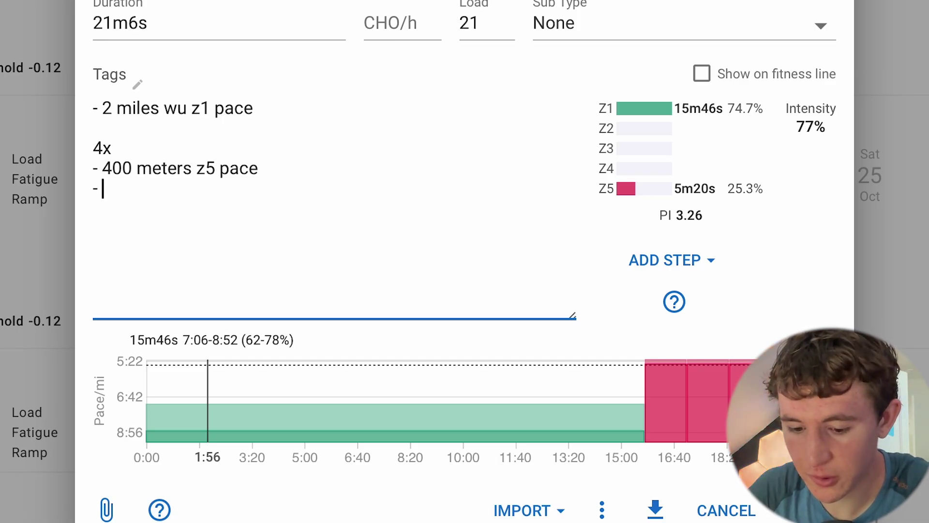
text(15)
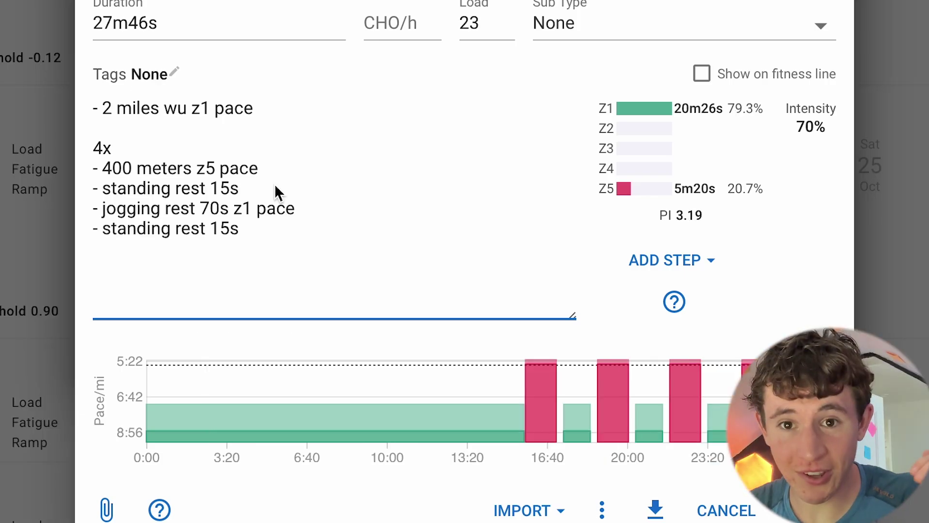
Review the standing and jogging rest lines of the 4x block and their segments in the workout chart
click(103, 186)
drag(103, 185, 230, 188)
click(245, 188)
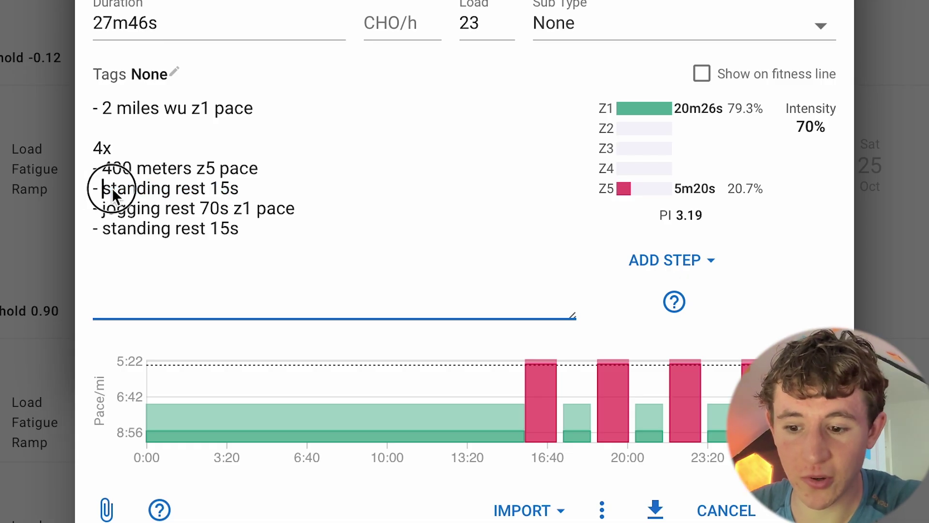
drag(112, 190, 190, 195)
click(248, 189)
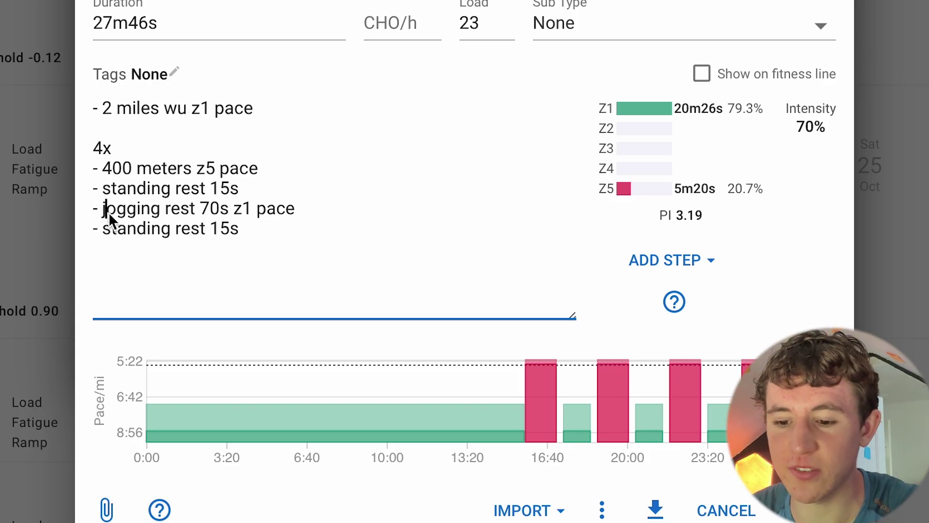
drag(109, 213, 242, 213)
click(243, 213)
click(220, 213)
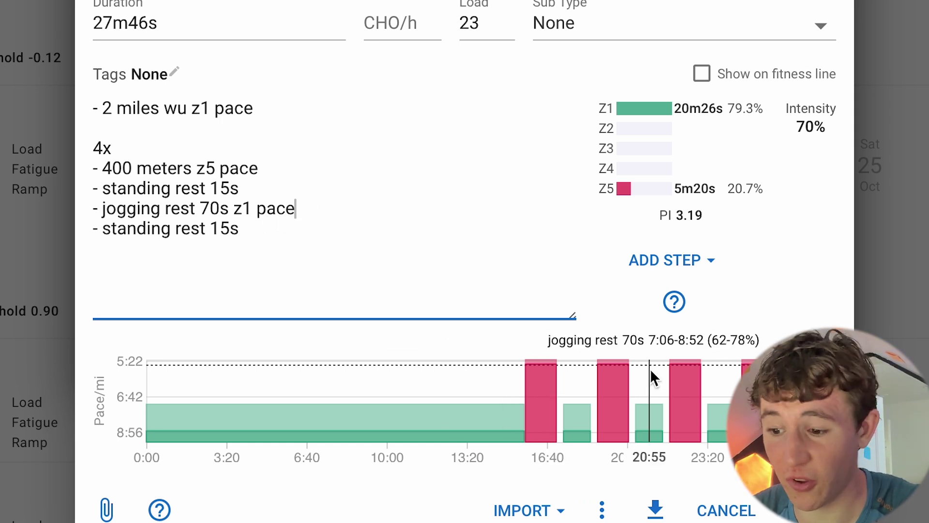
click(382, 271)
click(311, 234)
click(105, 245)
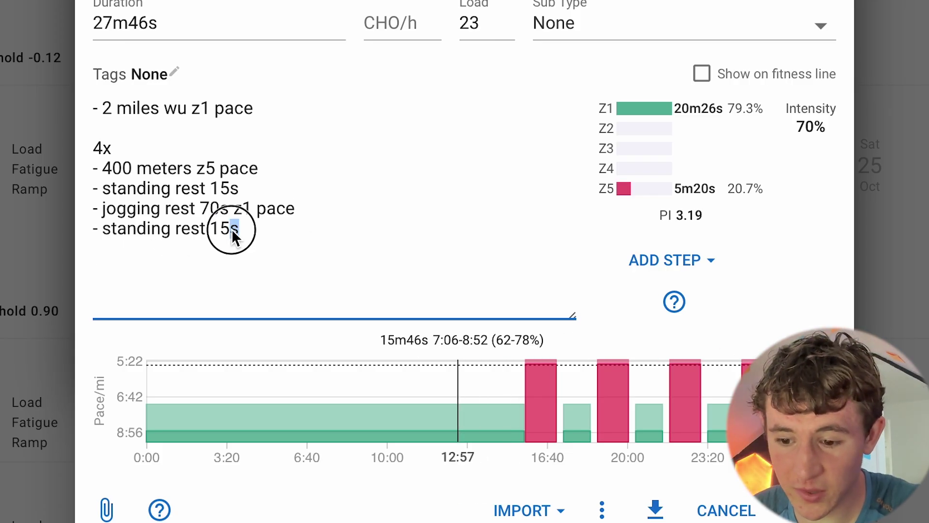
Add the cool-down line "- 2 miles z1 pace" below the repeat block and save the track 400s workout
click(254, 254)
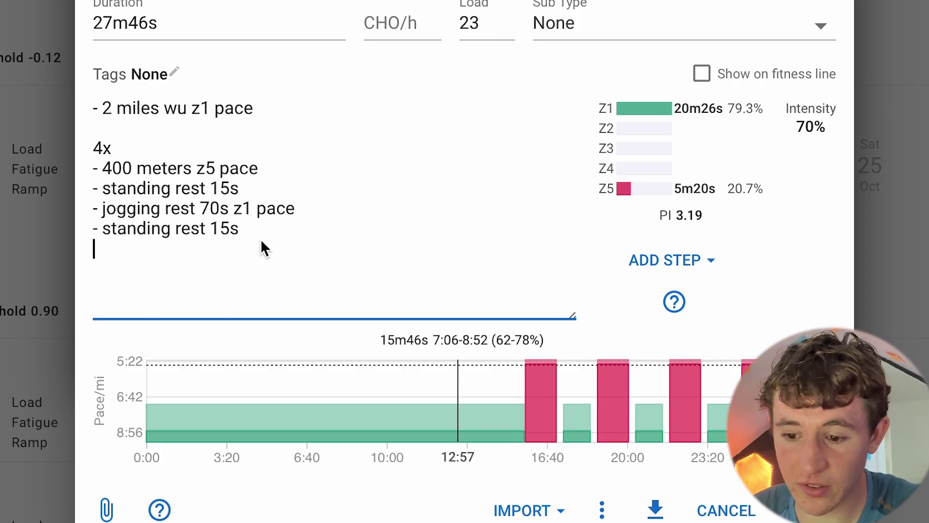
key(Return)
text(- 2 mile )
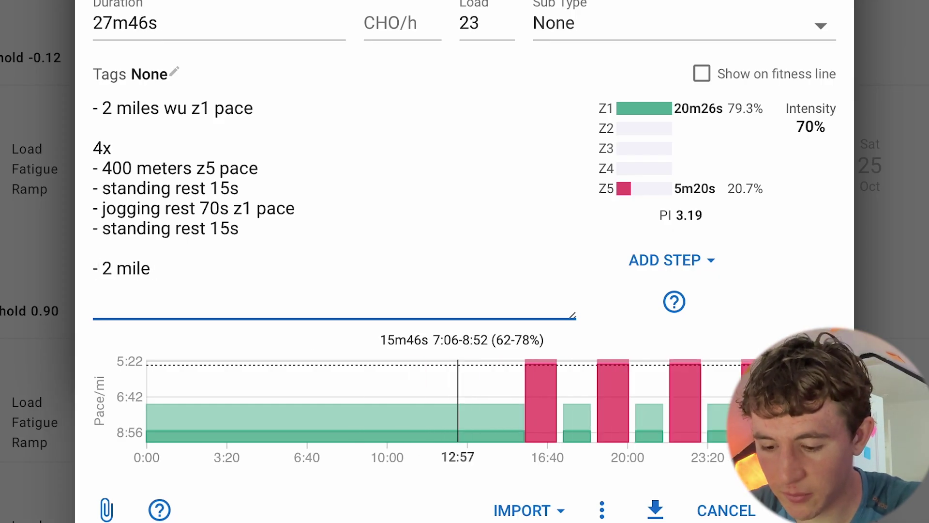
text(cd z1 pa)
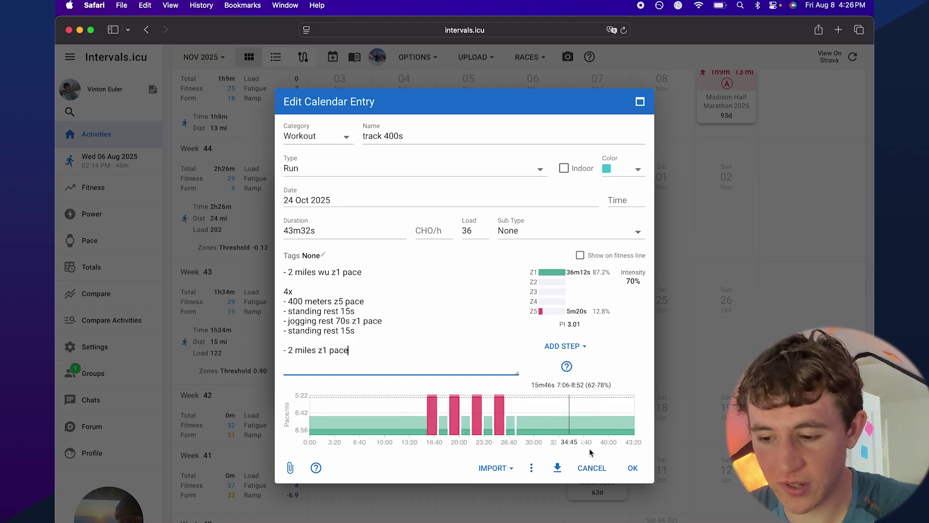
click(632, 467)
Copy the track 400s workout from 24 October to 1 November and move the 29 October Steady workout to 28 October
drag(596, 312, 653, 226)
drag(468, 194, 404, 191)
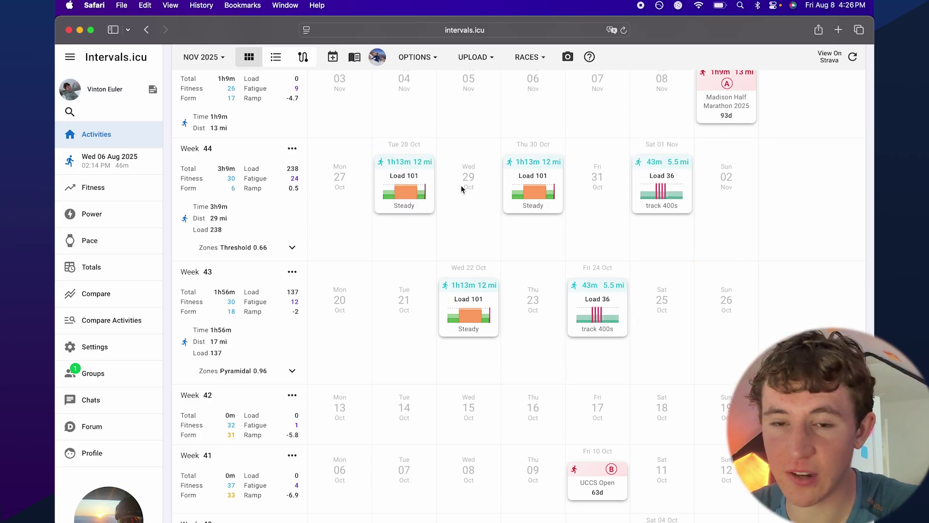
Add a run named "Easy" on 29 October with the line "- 7 miles z2 pace" and save it
click(462, 189)
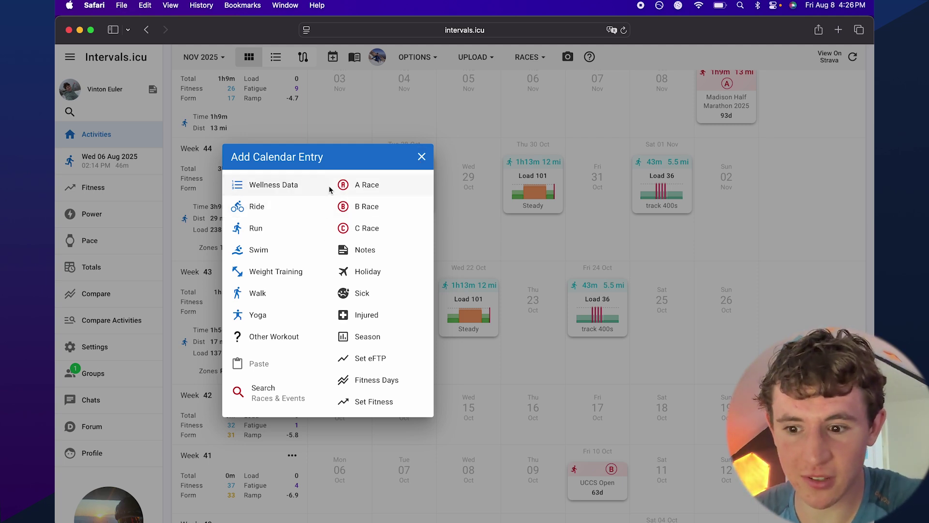
click(309, 228)
click(387, 149)
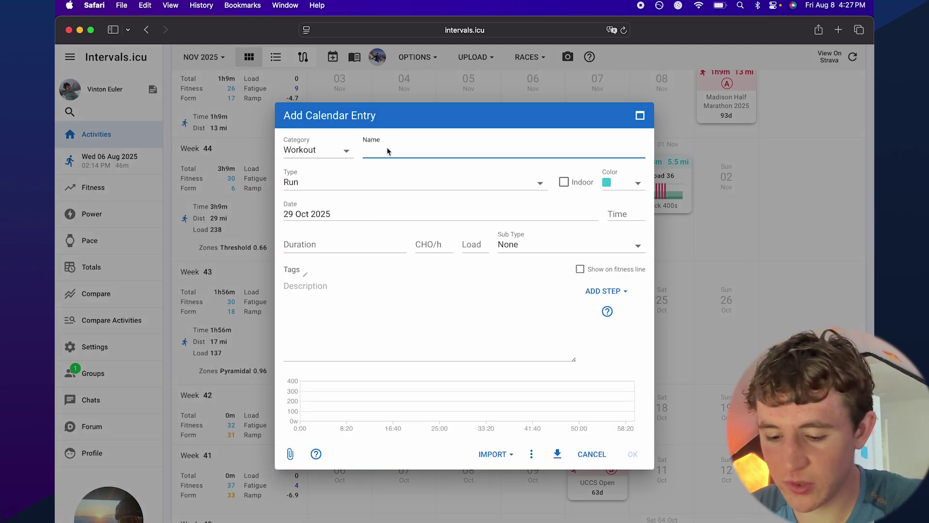
text(Easy)
click(366, 351)
text(- 7 miles z)
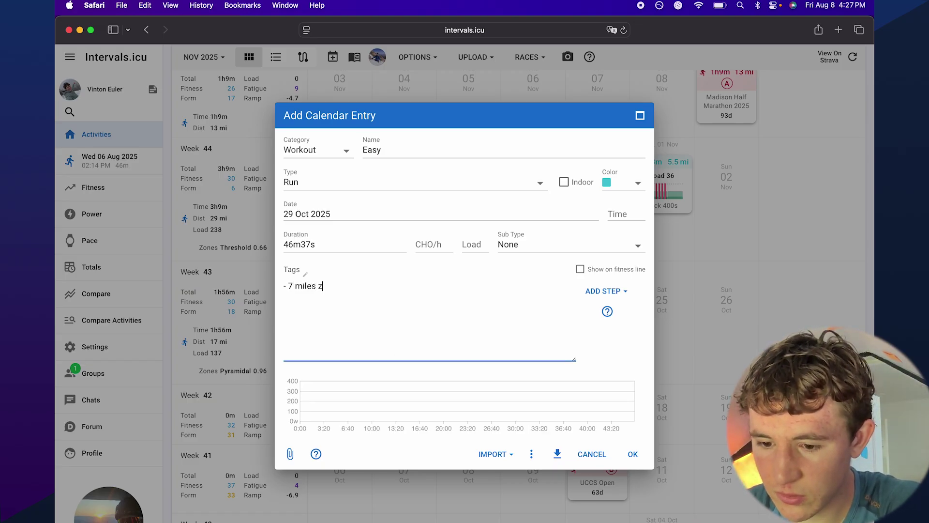
text(2 pace)
click(632, 454)
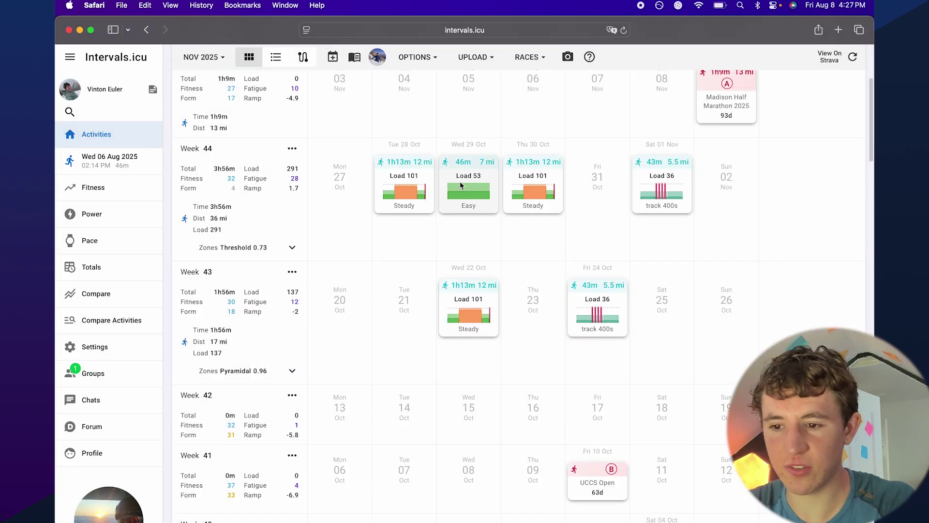
Copy the Easy run from 29 October to 31 October, 2 November and 27 October
right_click(460, 182)
click(599, 177)
drag(463, 199, 602, 200)
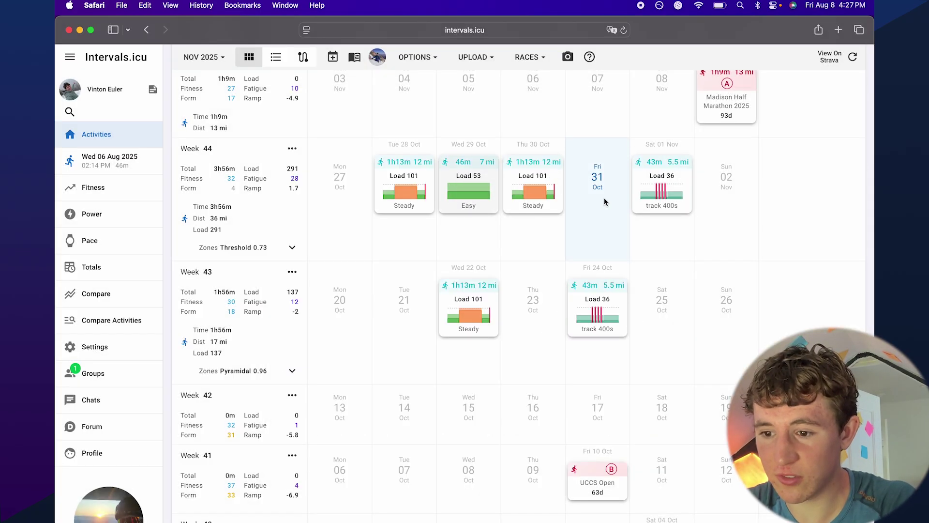
key(super+v)
key(super+v)
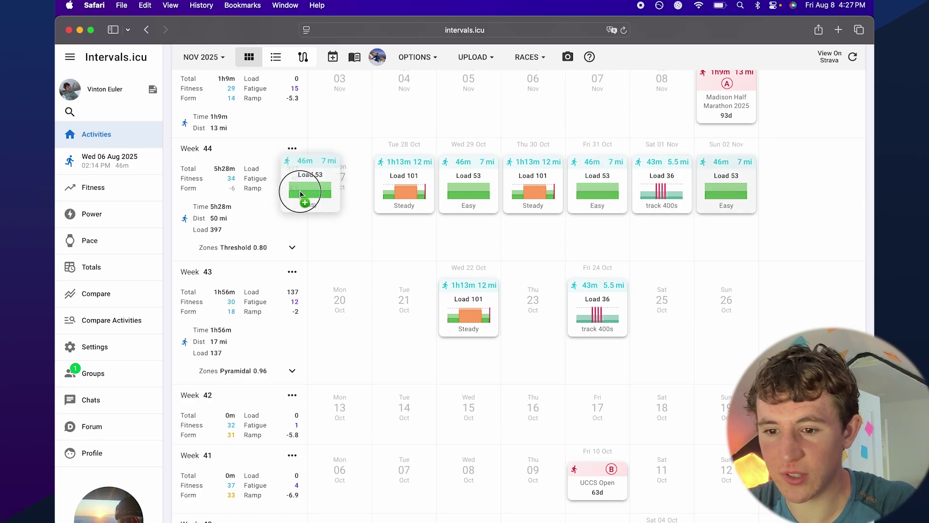
Copy the full description text of the 28 October Steady workout and close that workout
click(398, 183)
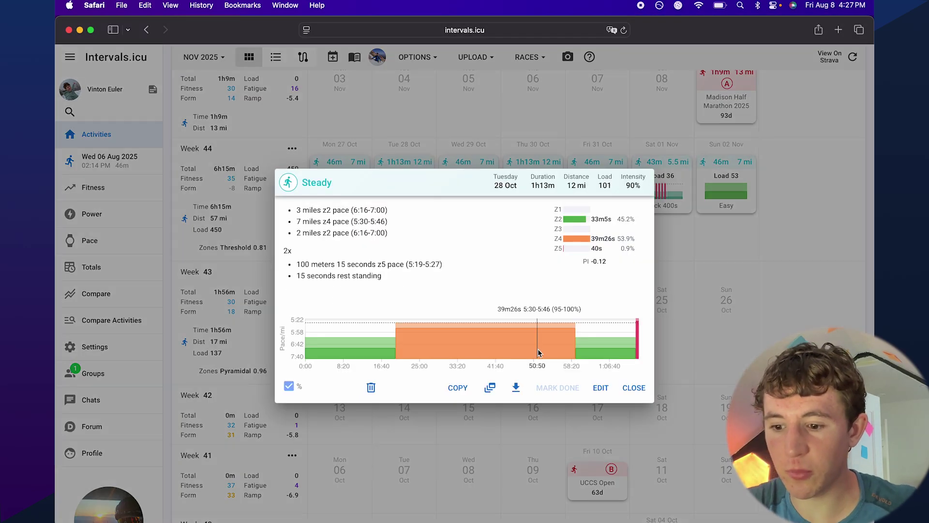
click(599, 385)
drag(417, 332, 259, 236)
key(super+c)
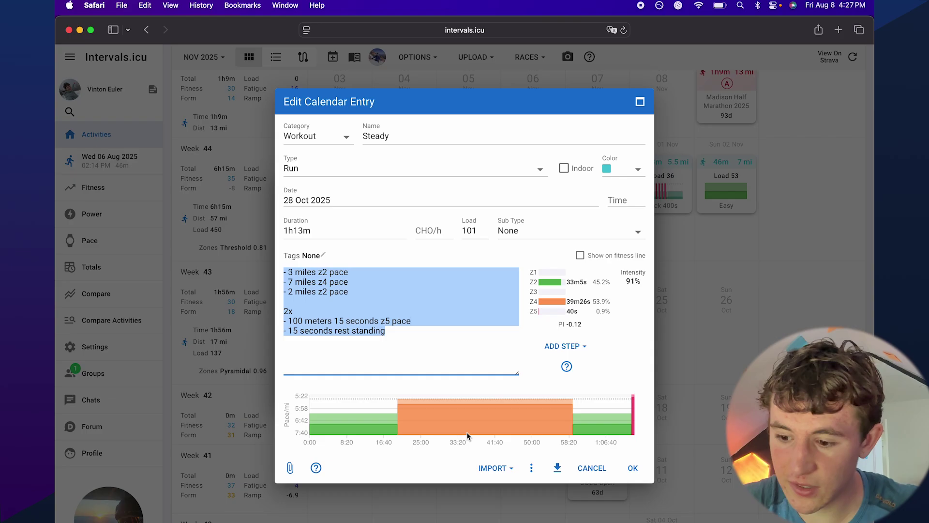
click(632, 467)
click(632, 386)
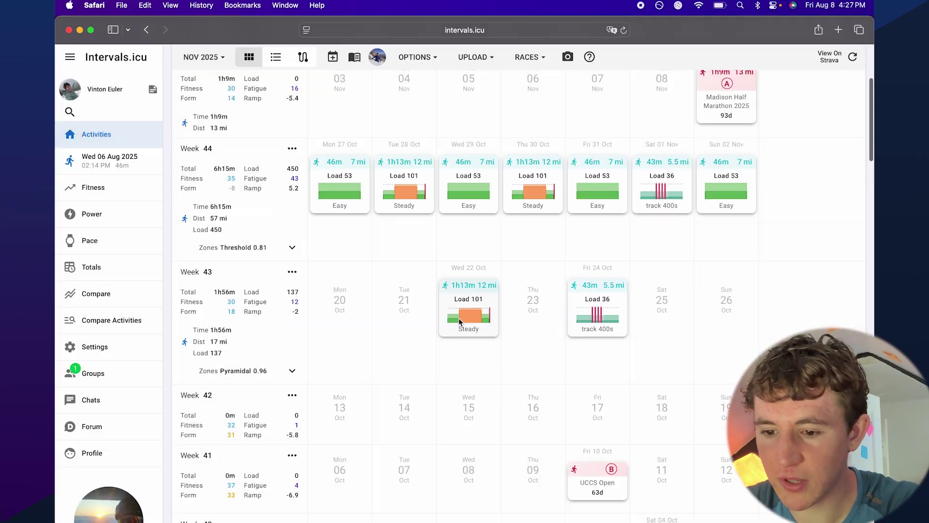
Add a run on 21 October with the copied Steady description and set its z4 pace line to 11 miles
click(406, 315)
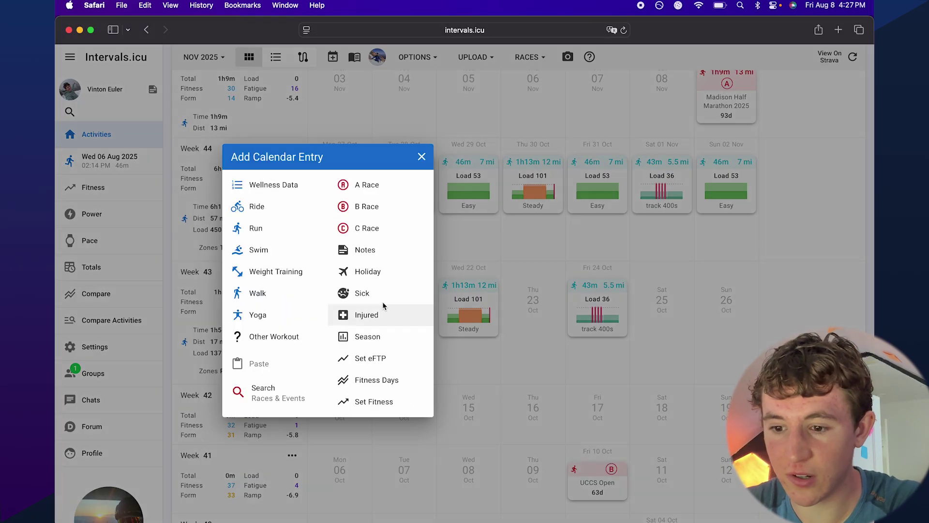
click(257, 228)
key(super+v)
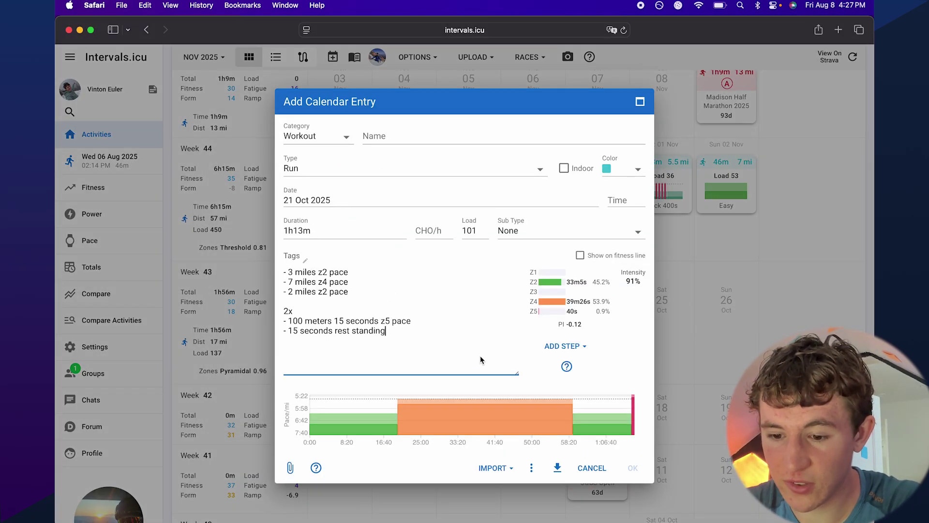
click(296, 283)
key(BackSpace)
text(11)
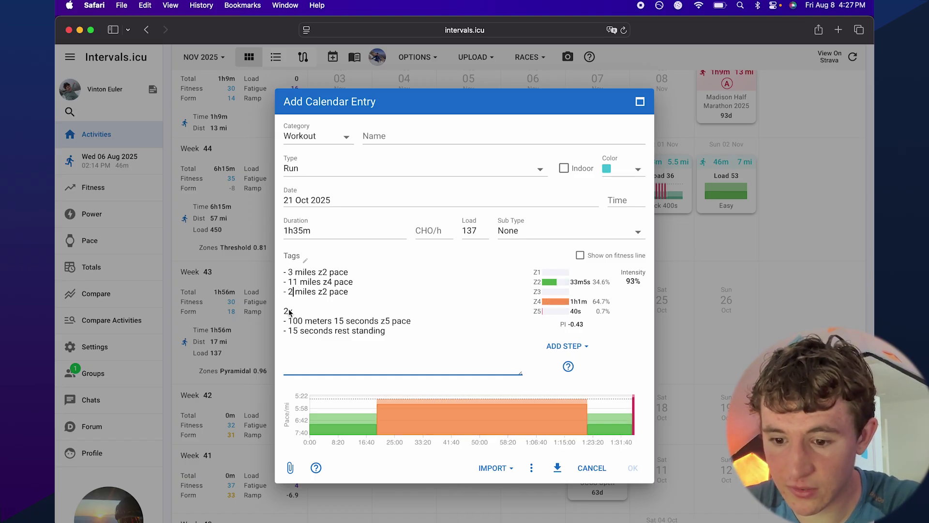
Delete the 2x block from the description and save the run as "f" with a z4 line of 1 mile
drag(388, 338, 277, 300)
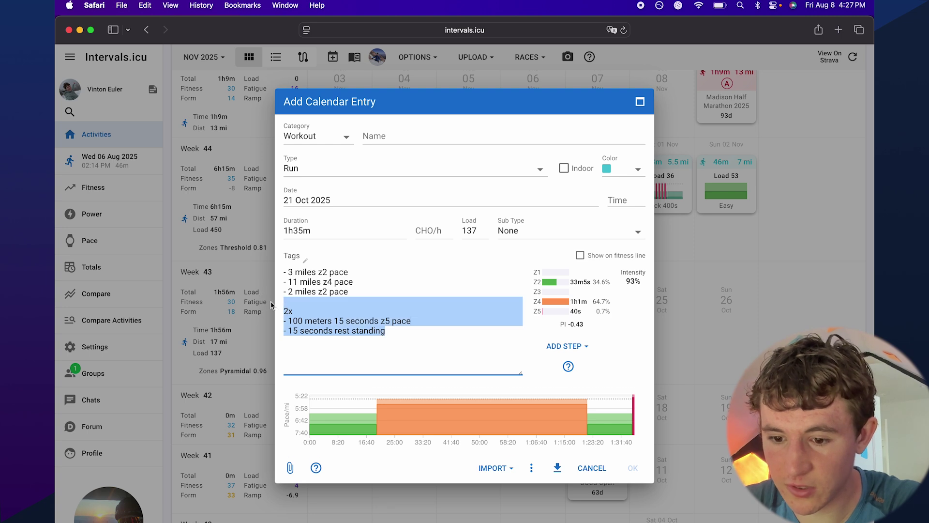
key(BackSpace)
click(631, 462)
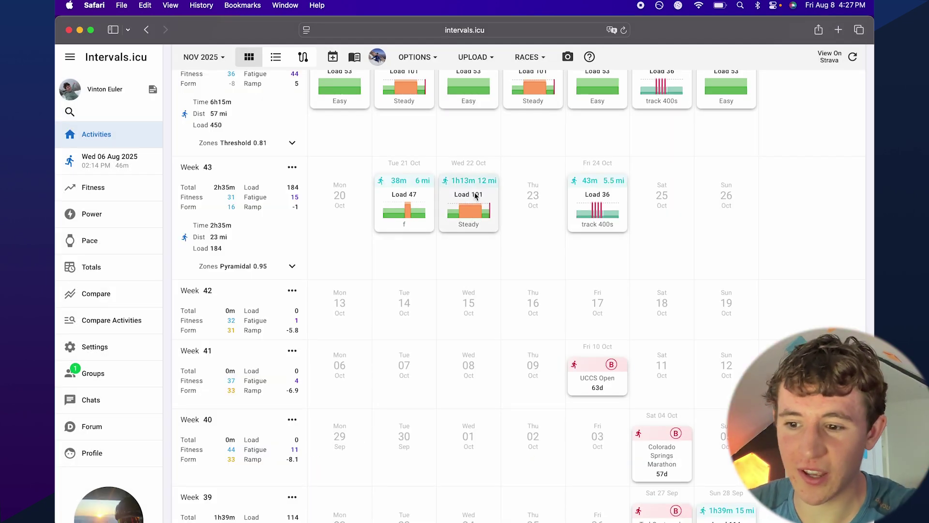
Delete the Steady workout on 22 October and confirm the deletion
click(476, 195)
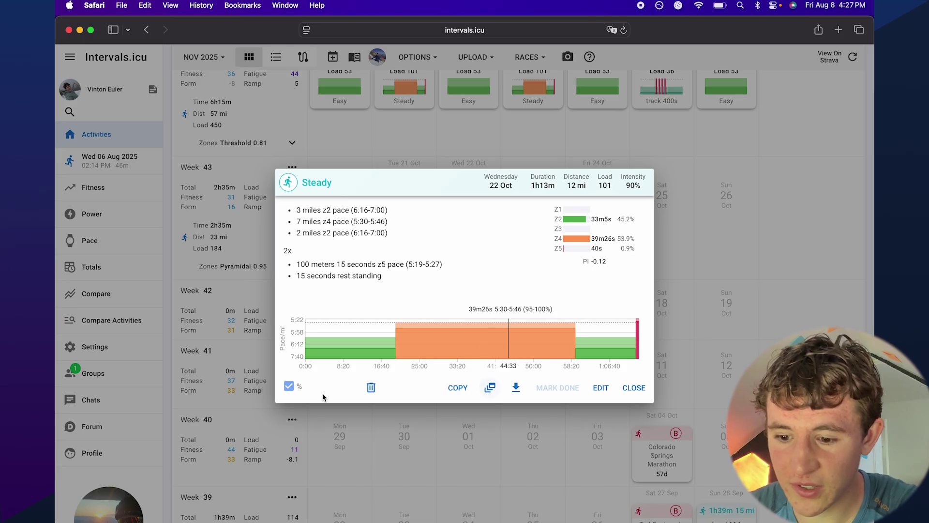
click(371, 387)
click(546, 304)
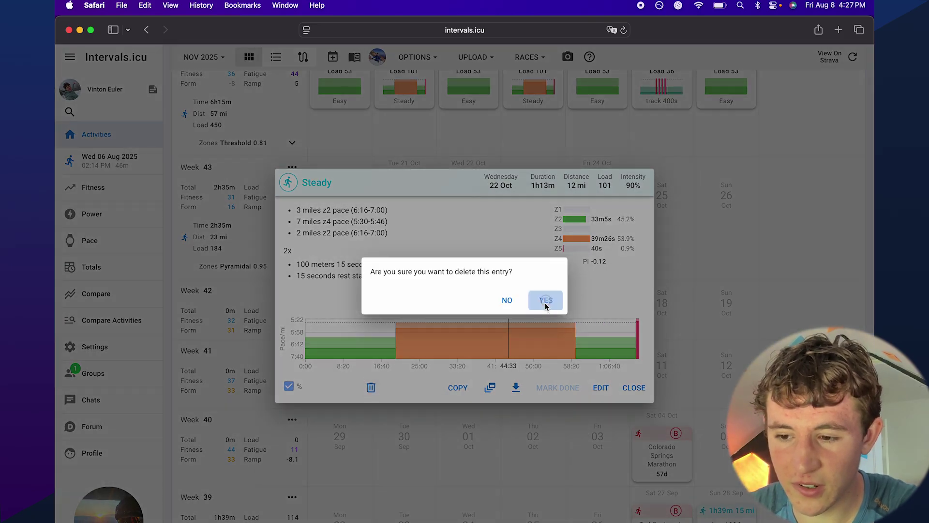
Delete the "f" run on 21 October and the track 400s workout on 24 October, confirming both deletions
scroll(431, 223, up, 2)
click(398, 294)
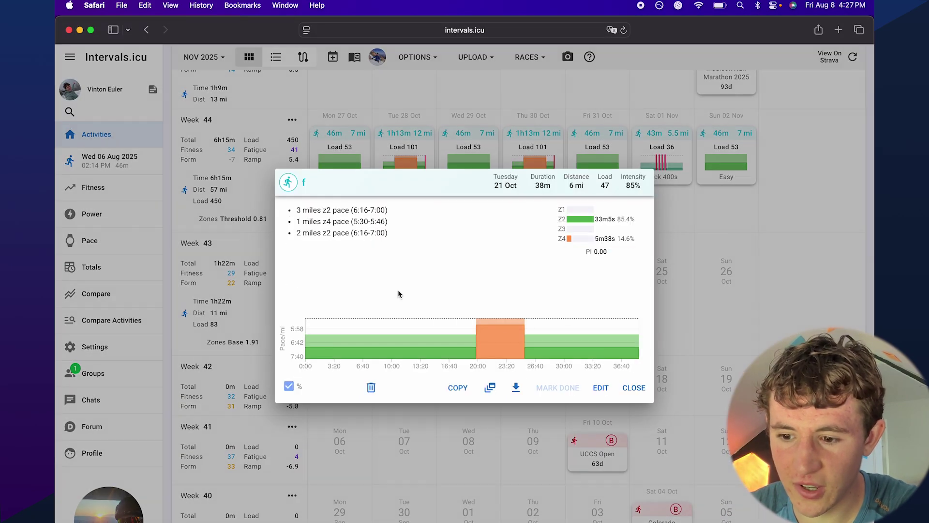
click(371, 387)
click(541, 302)
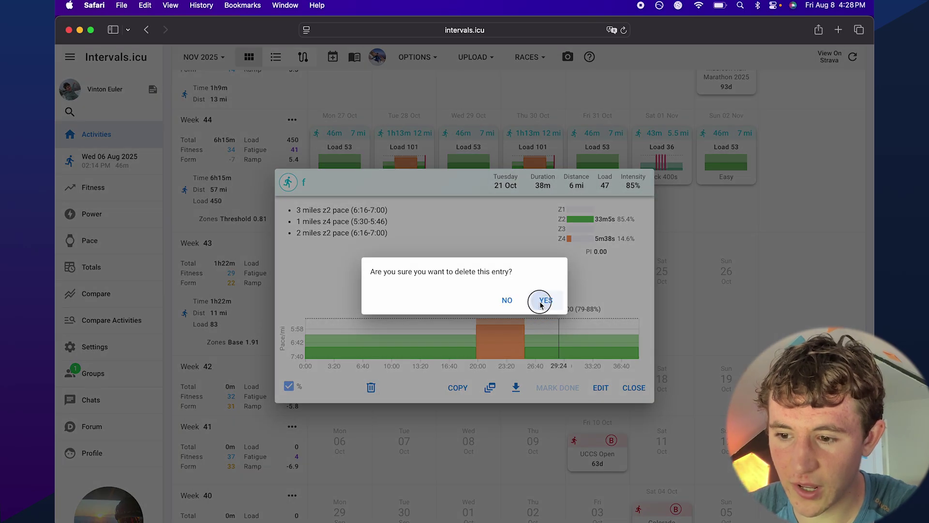
click(600, 290)
click(371, 393)
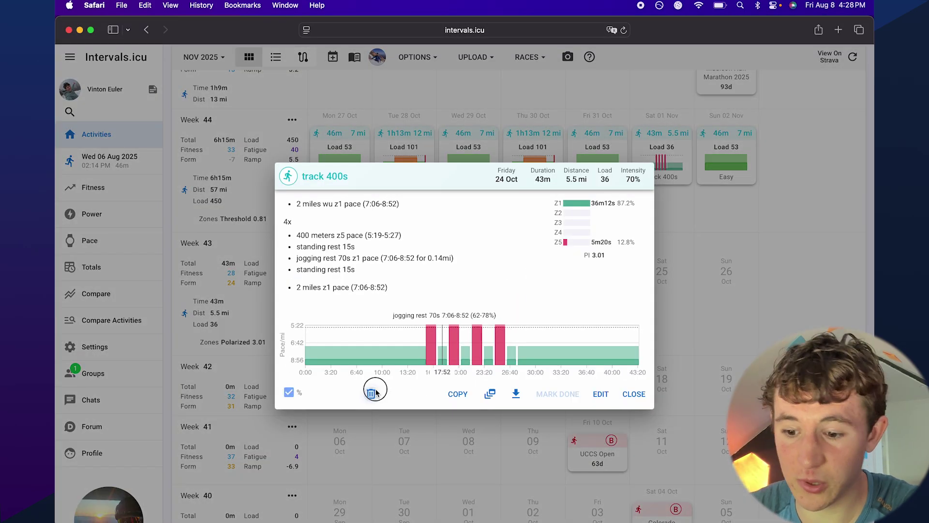
click(542, 301)
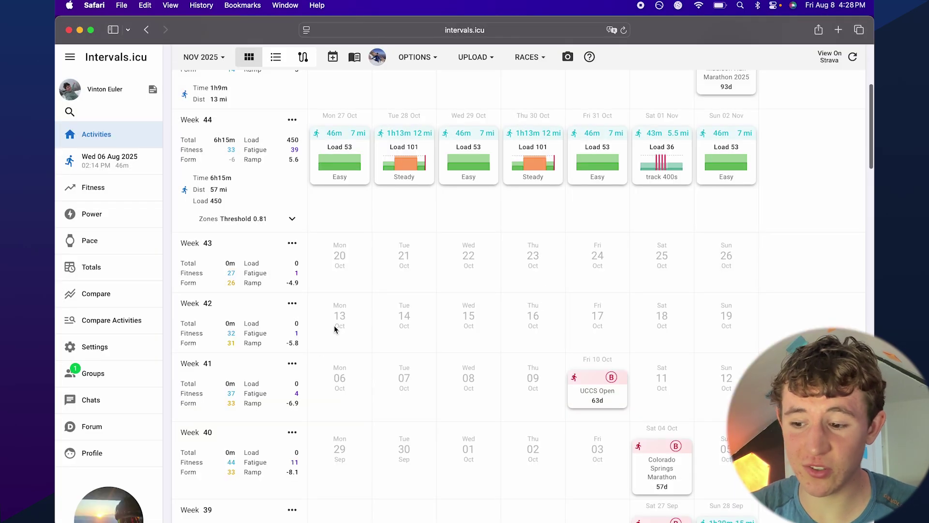
scroll(410, 305, up, 5)
scroll(562, 300, down, 15)
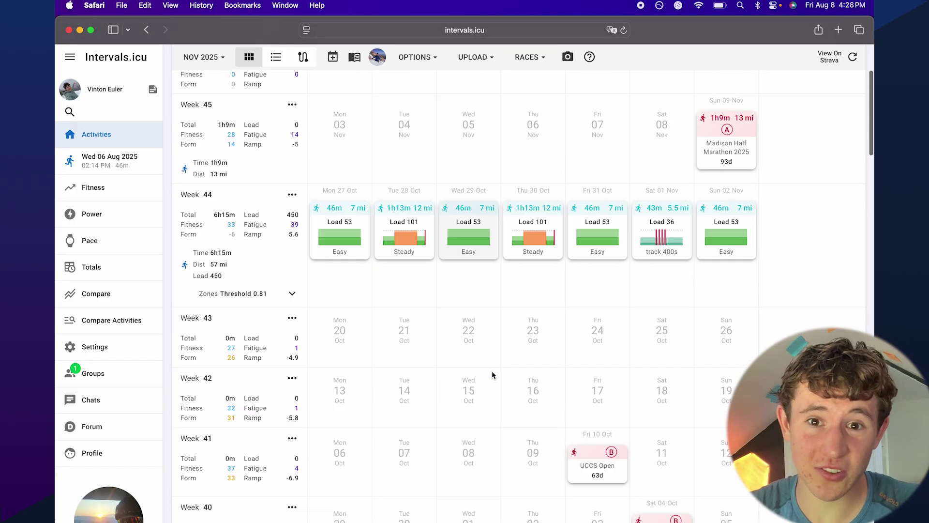
scroll(471, 339, down, 15)
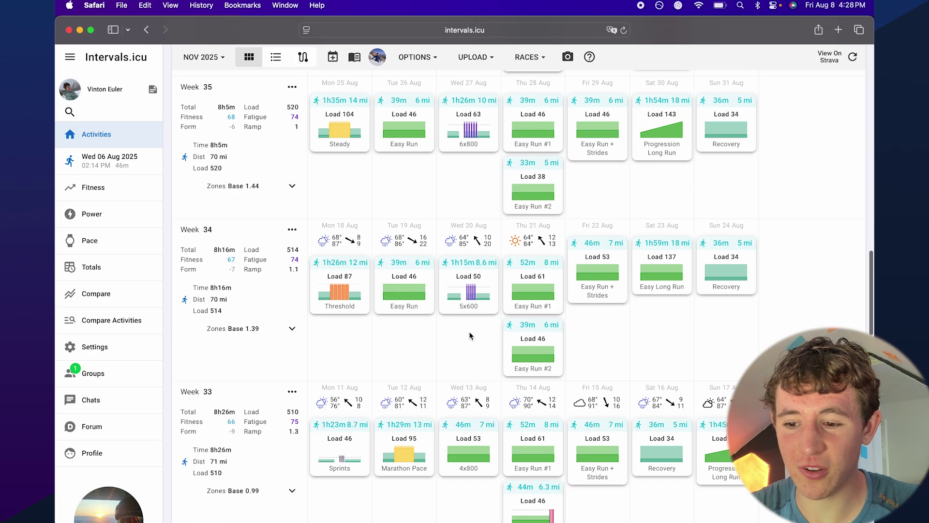
Add a note named "injured" to the calendar on Tuesday 4 November 2025
scroll(514, 292, up, 15)
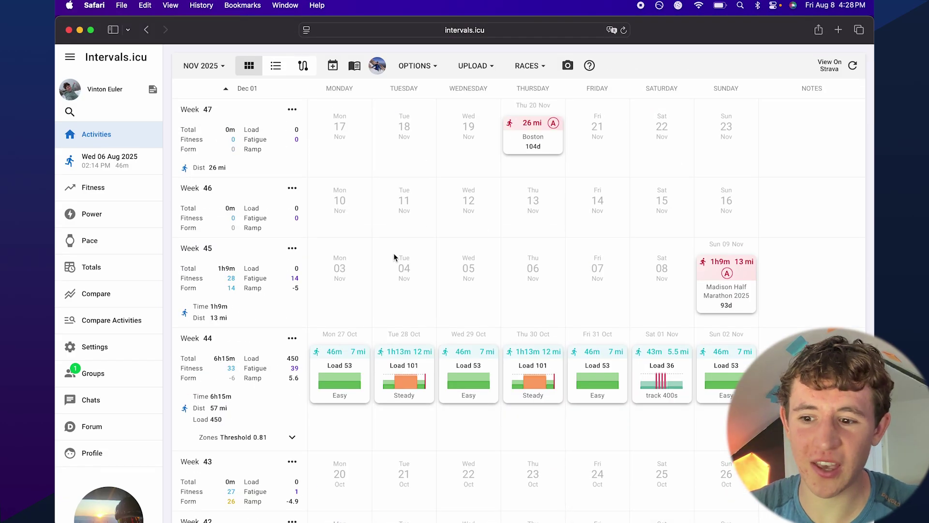
right_click(393, 255)
click(402, 267)
click(404, 268)
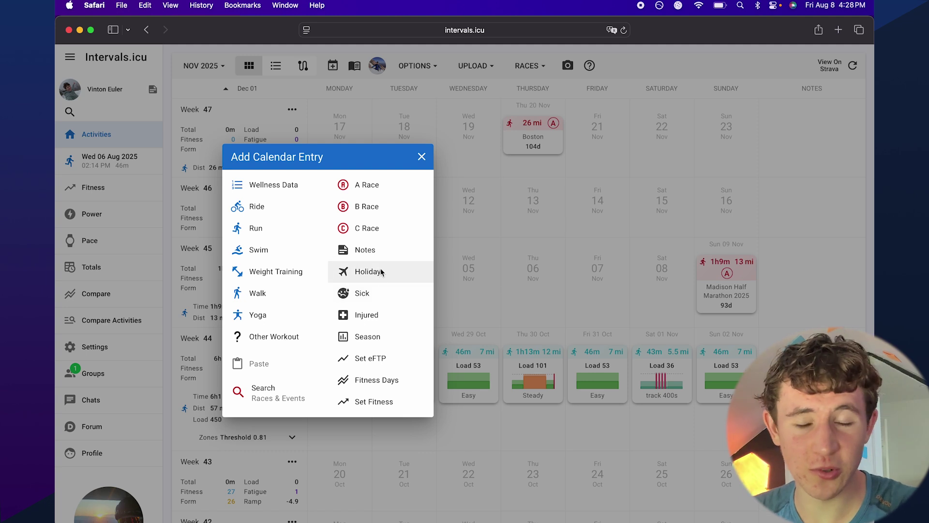
click(385, 249)
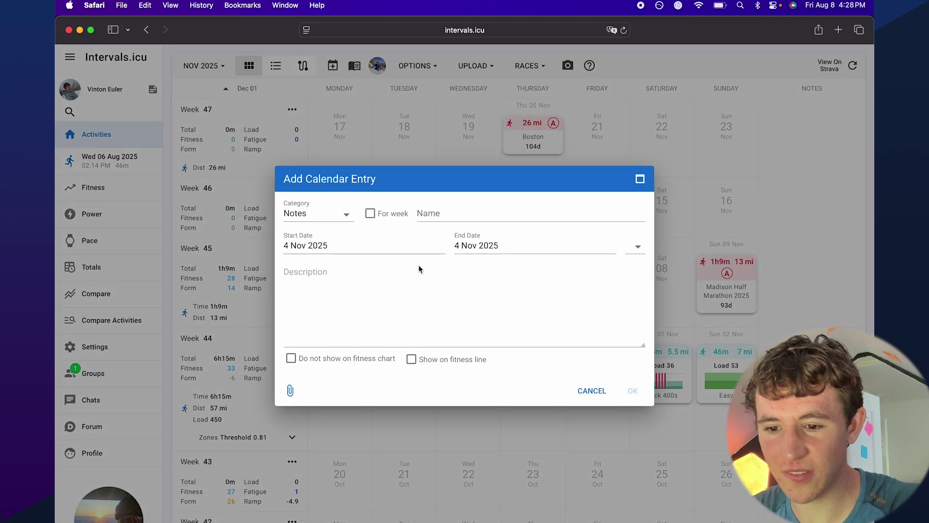
click(448, 219)
text(injured)
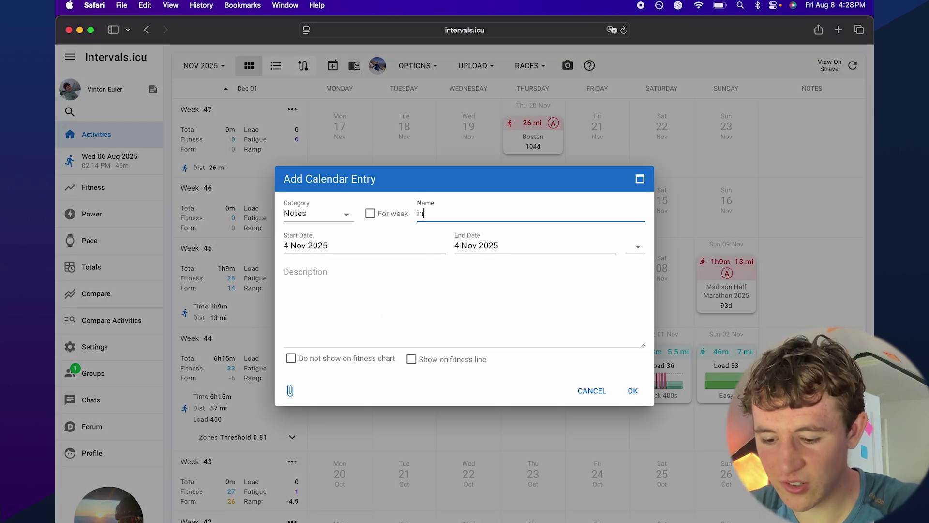
click(633, 390)
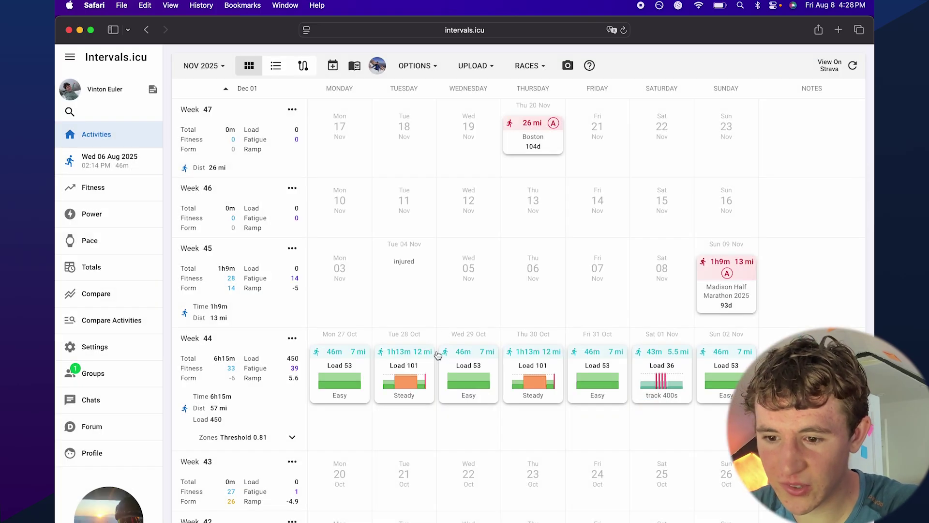
scroll(437, 297, down, 4)
scroll(436, 296, up, 4)
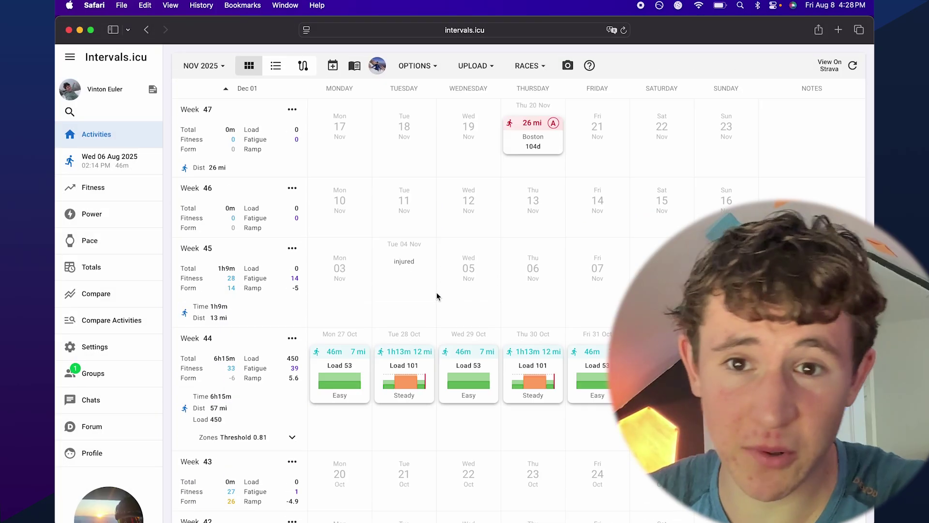